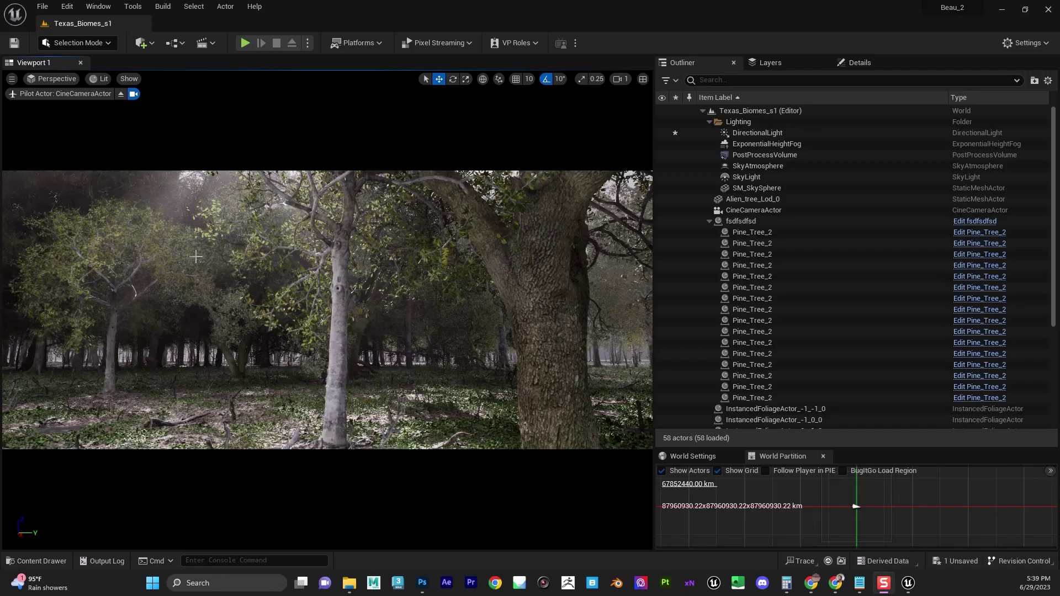
alt+drag(246, 274, 221, 271)
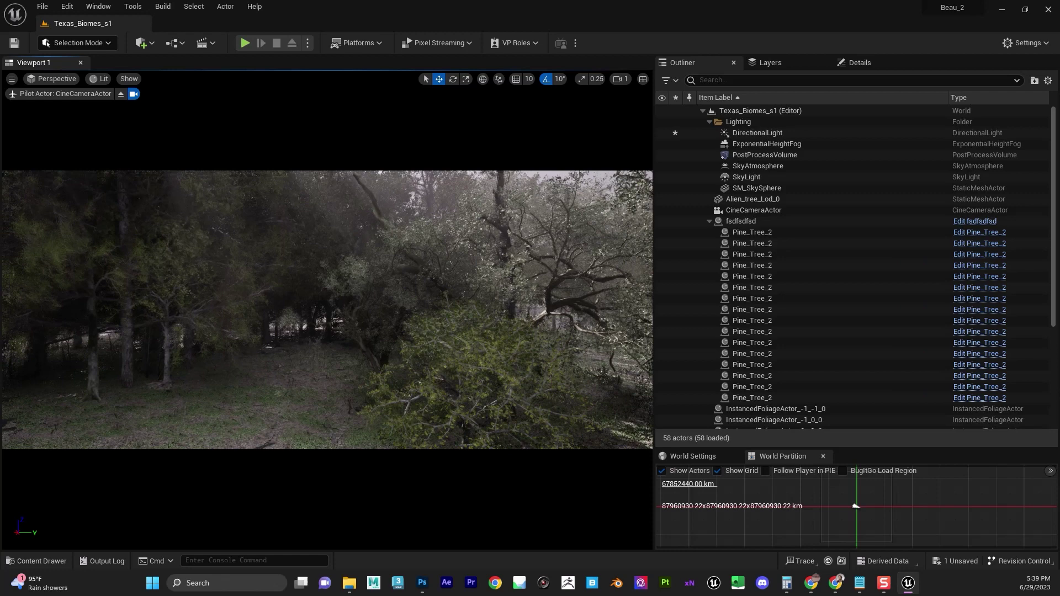
right_drag(310, 306, 230, 257)
right_drag(314, 263, 313, 263)
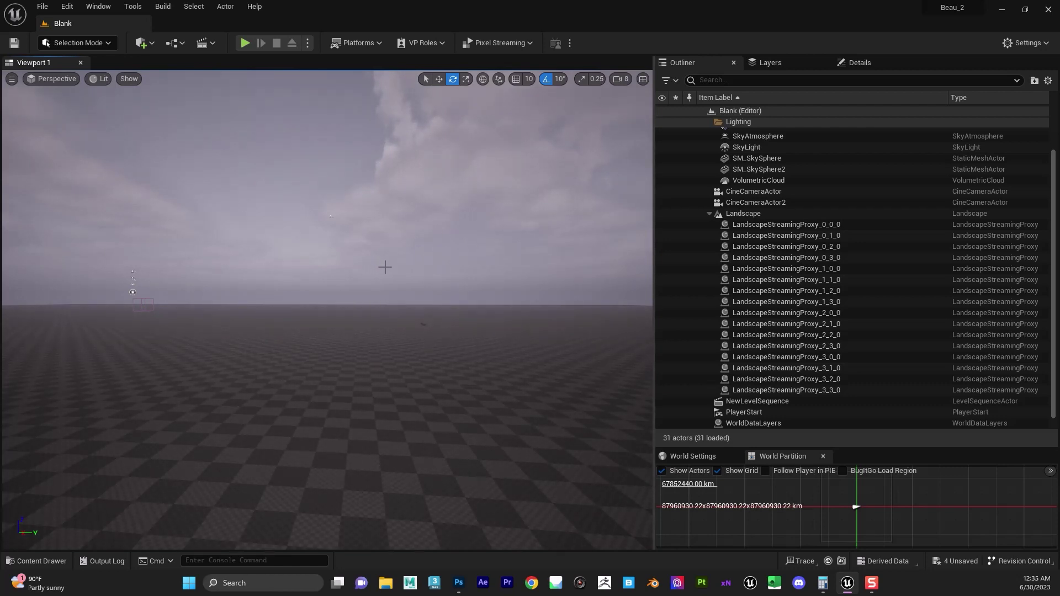
right_drag(396, 257, 413, 256)
click(346, 219)
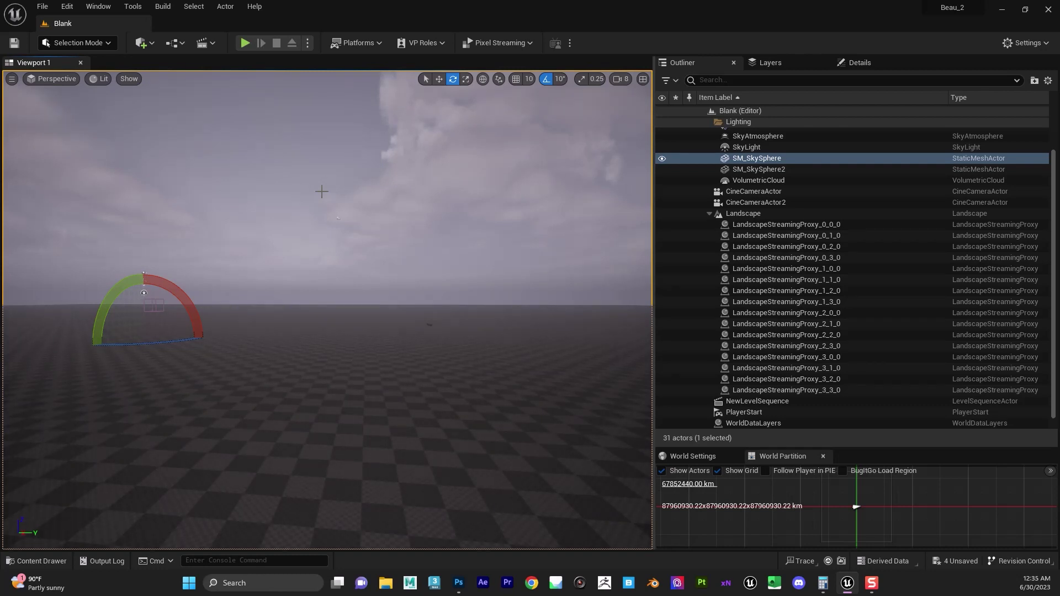
mouse_move(440, 236)
right_down()
mouse_move(429, 236)
mouse_move(458, 235)
right_up()
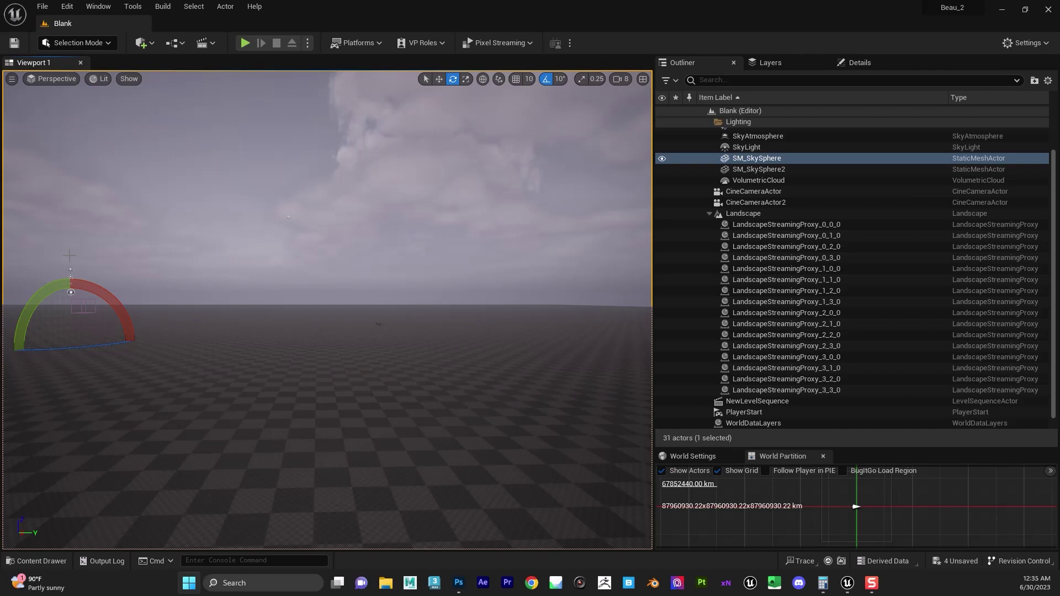
right_drag(332, 254, 284, 224)
key(ctrl+space)
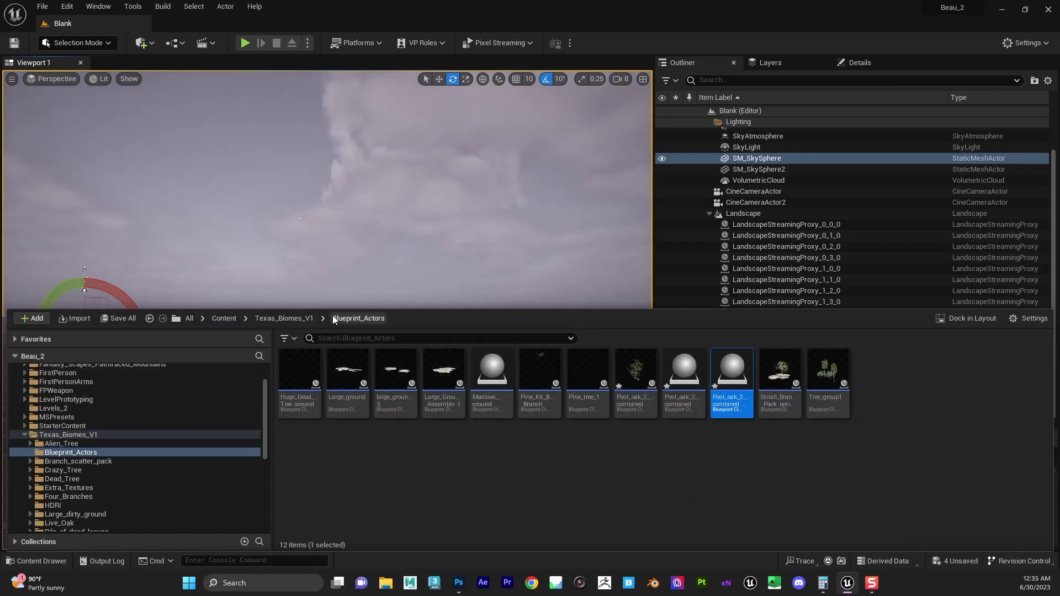
click(330, 253)
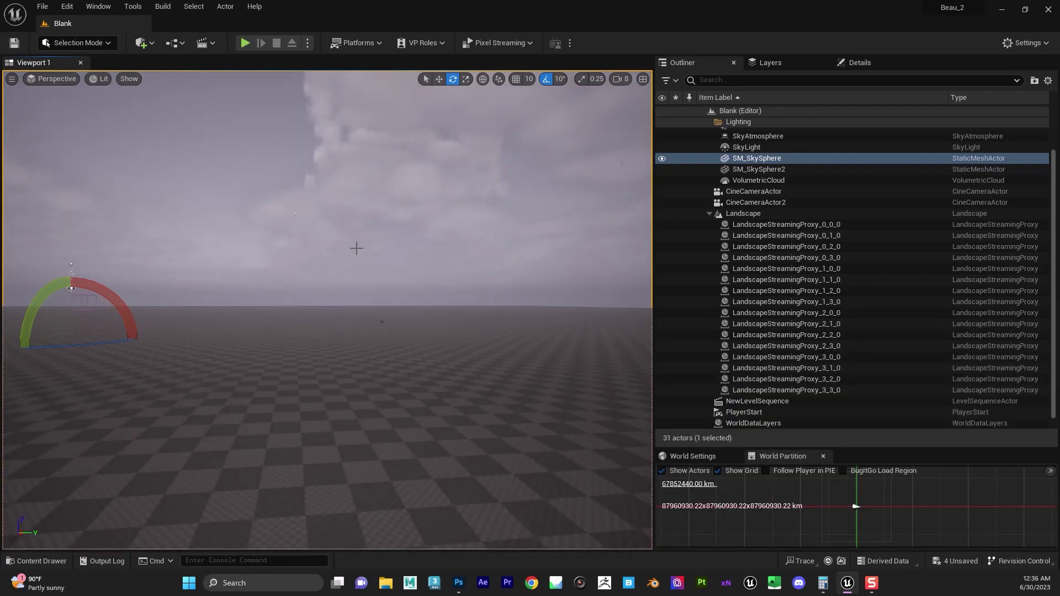
Place the Post_oak_2_combined mesh from Texas_Biomes_V1/Post_Oak_Tree_2/Model on the empty landscape
key(ctrl+space)
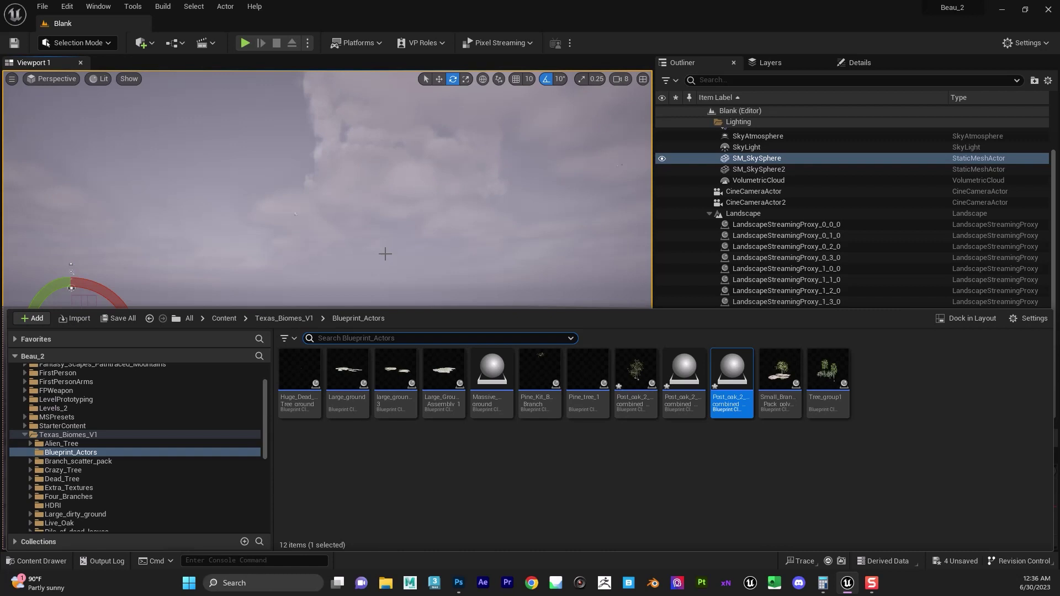
scroll(56, 462, up, 3)
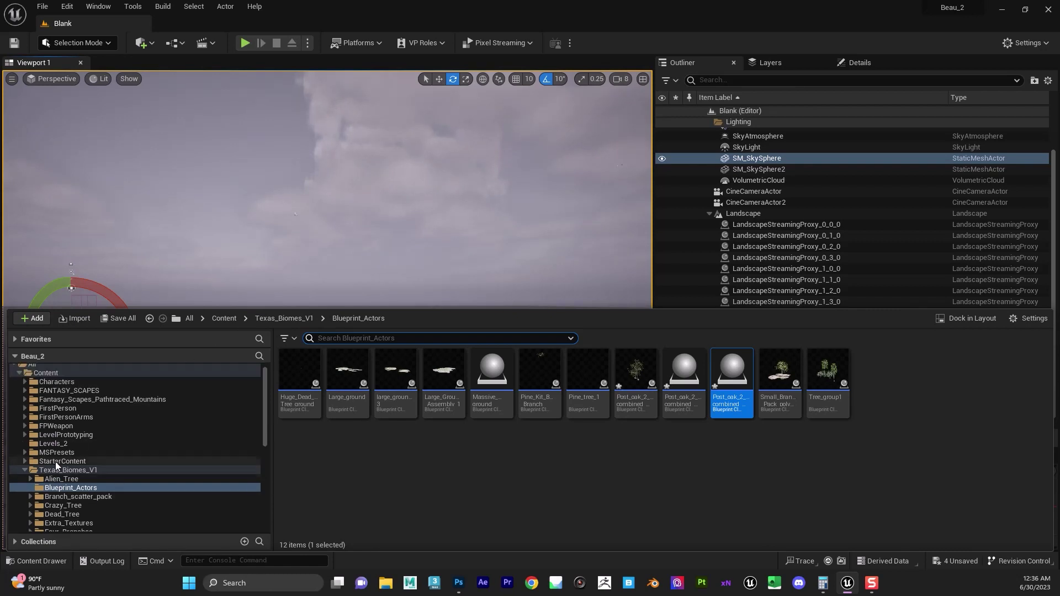
scroll(55, 456, down, 5)
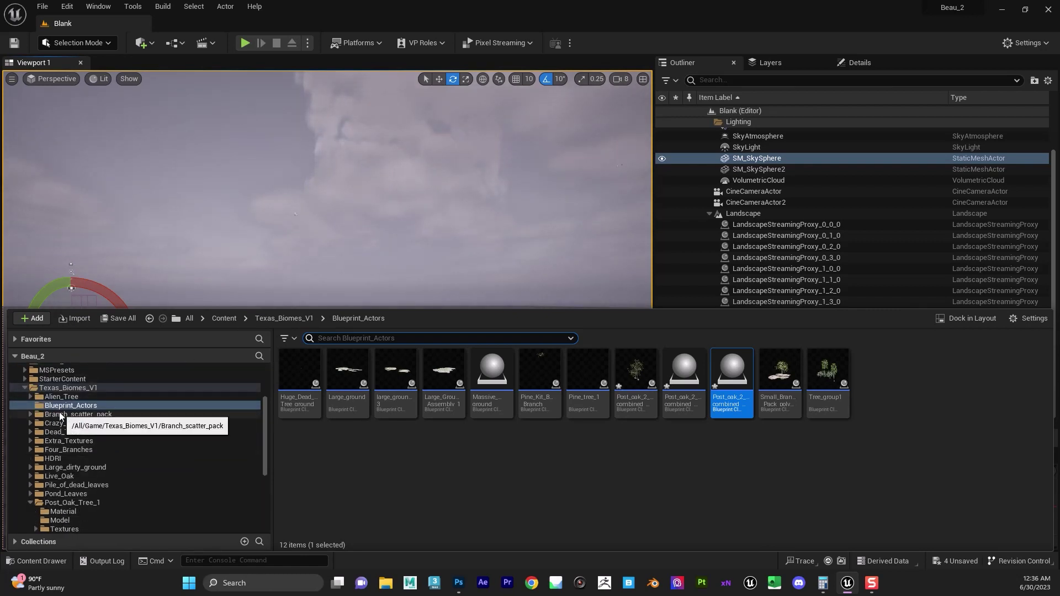
scroll(119, 430, down, 1)
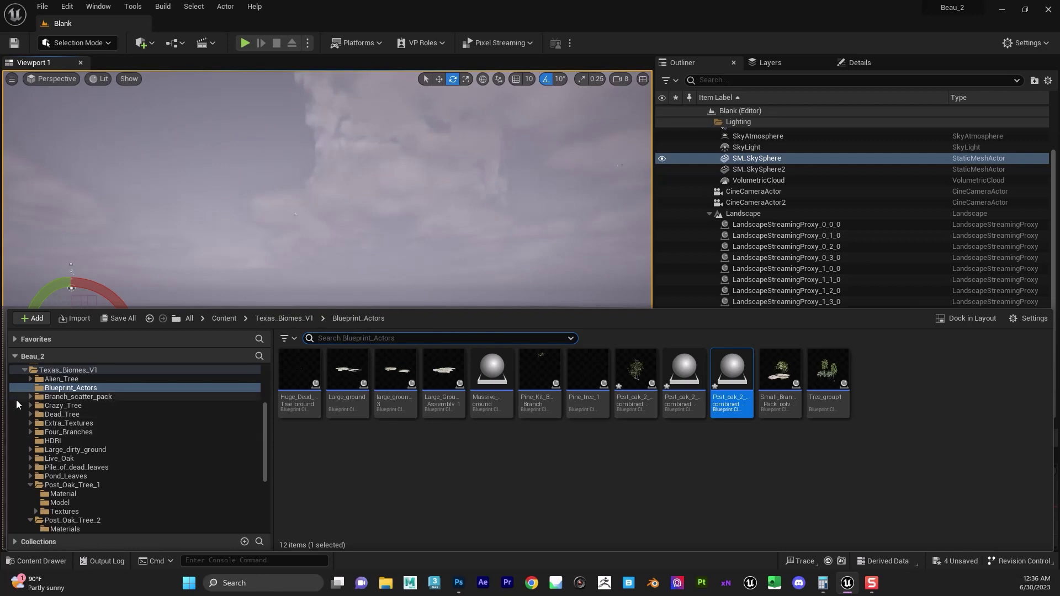
scroll(78, 463, down, 1)
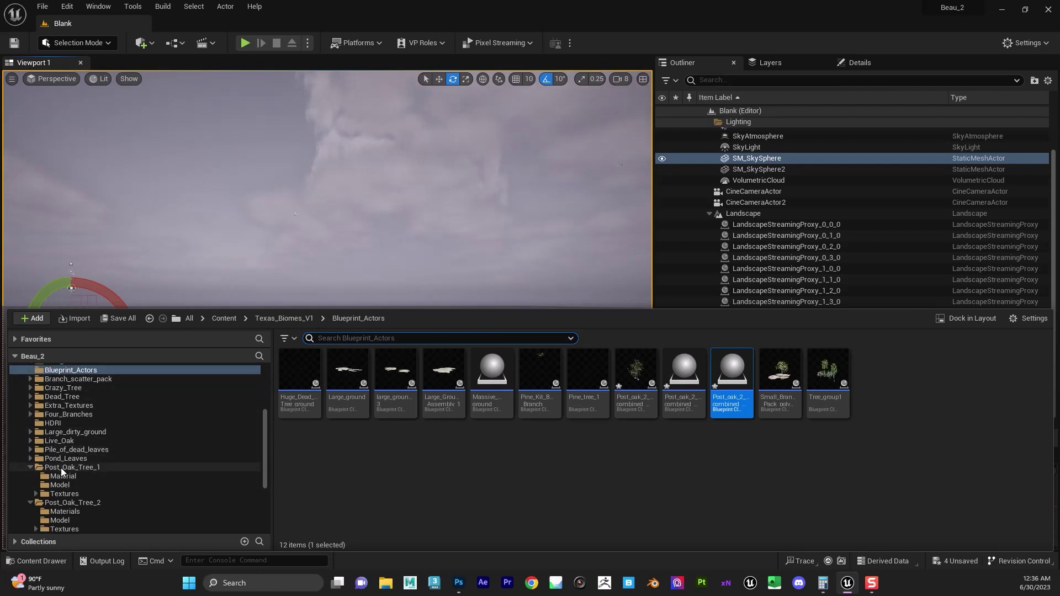
scroll(75, 469, down, 1)
click(48, 485)
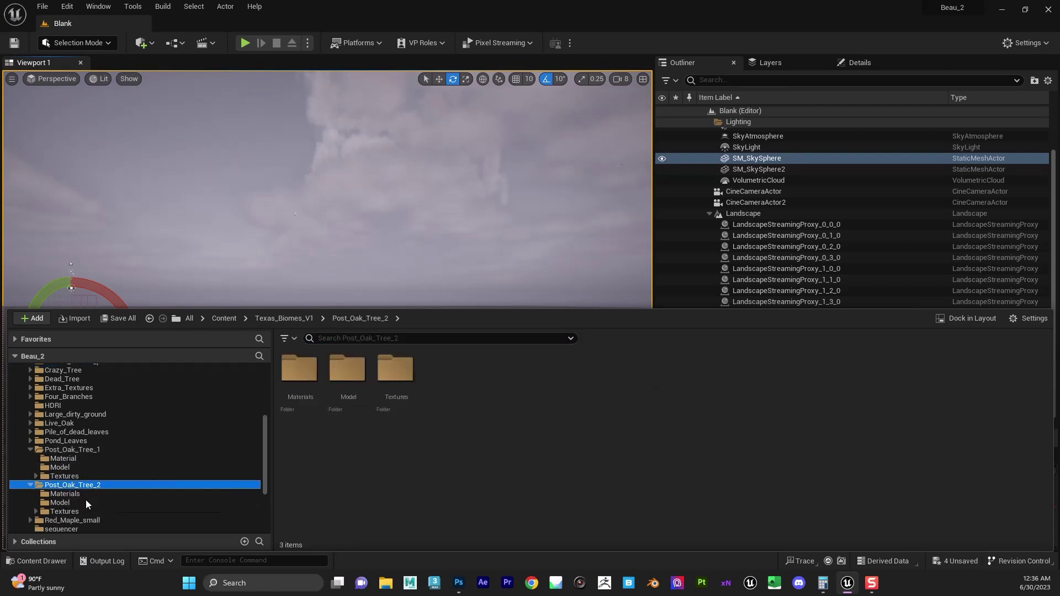
click(64, 503)
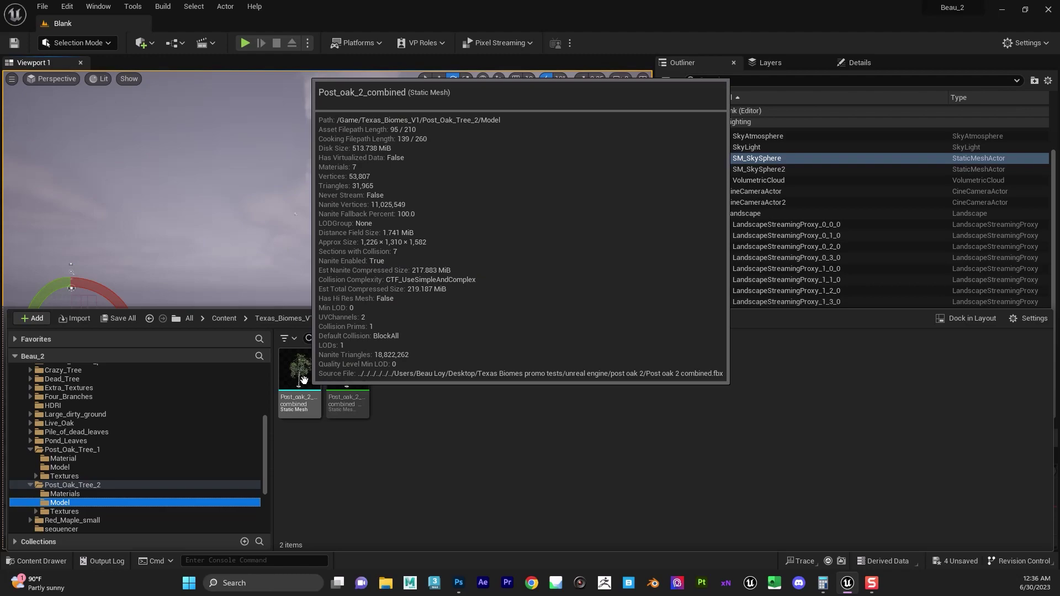
drag(299, 371, 379, 394)
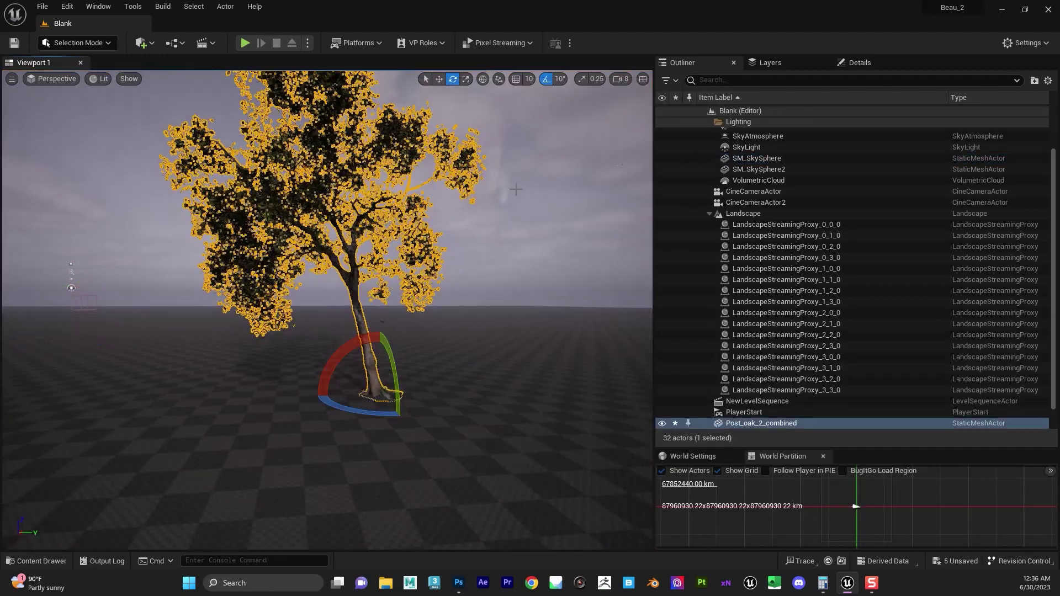
Duplicate the oak tree and move the copy along the Y axis beside the original
right_drag(521, 242, 497, 232)
key(d)
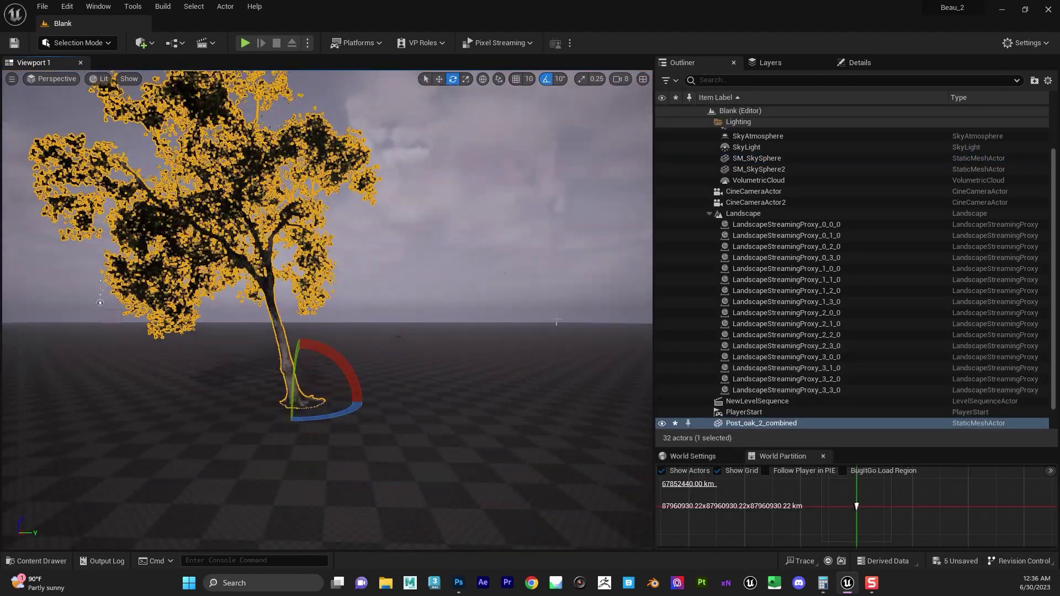
key(a)
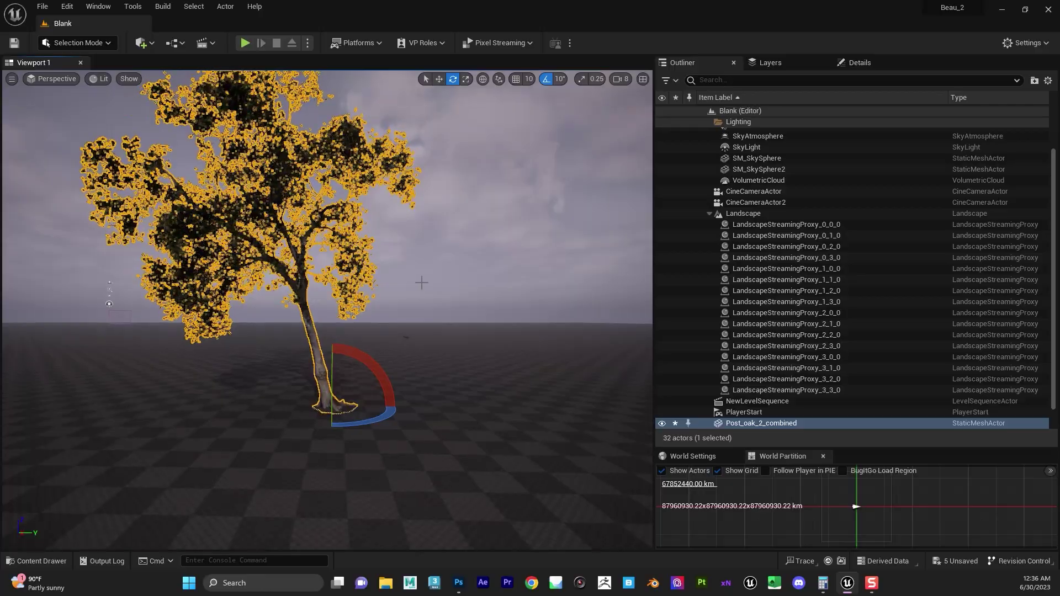
key(w)
alt+drag(387, 404, 507, 402)
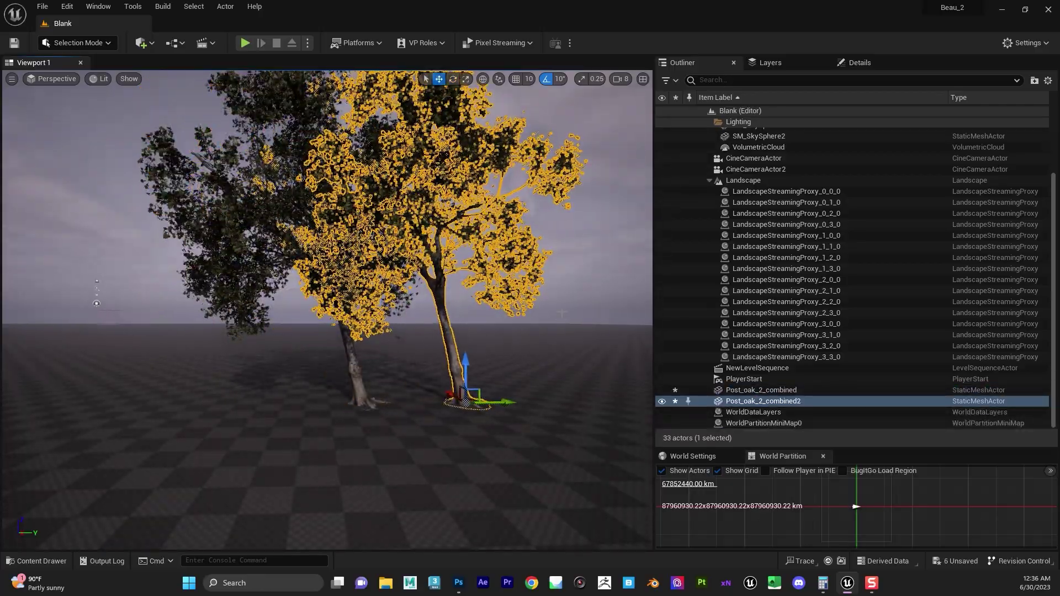
Rotate the duplicated oak about its vertical axis so it faces differently from the original
key(d)
right_drag(547, 400, 481, 379)
key(e)
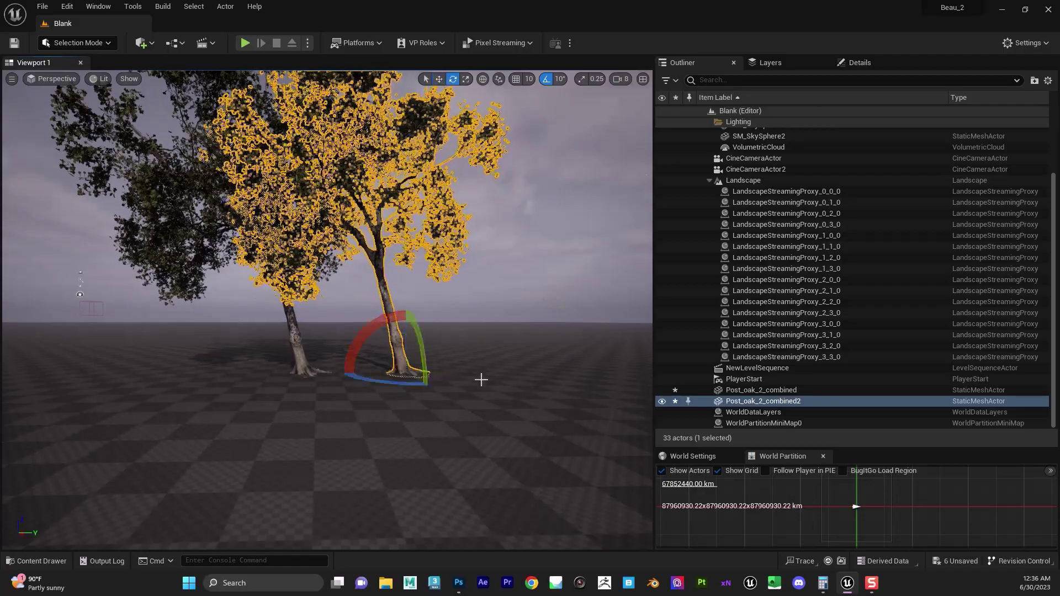
drag(407, 380, 502, 391)
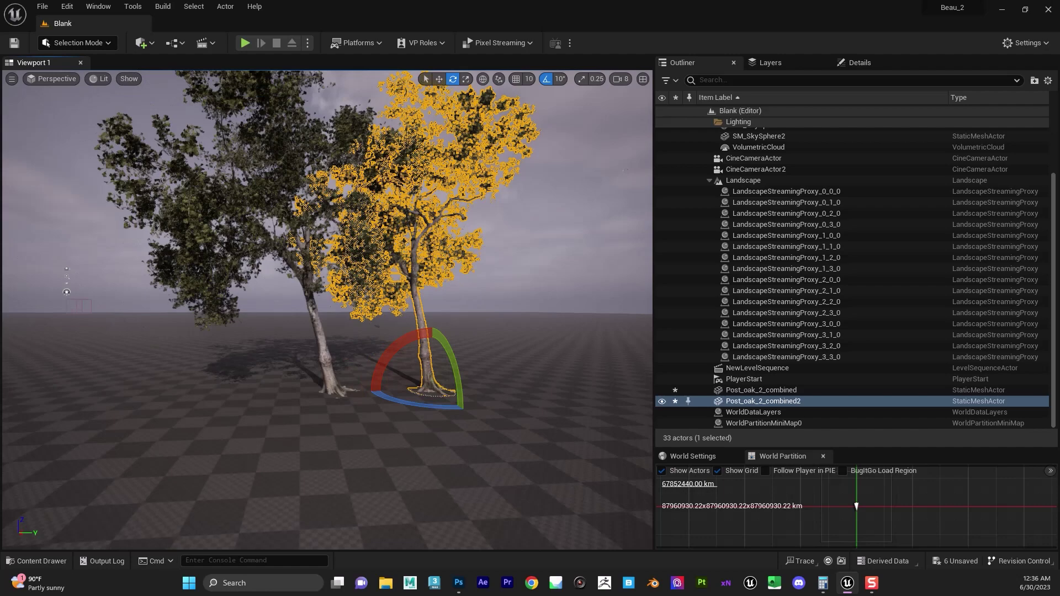
Scale up the duplicated oak uniformly so it is larger than the original tree
alt+drag(493, 232, 484, 232)
click(484, 232)
key(r)
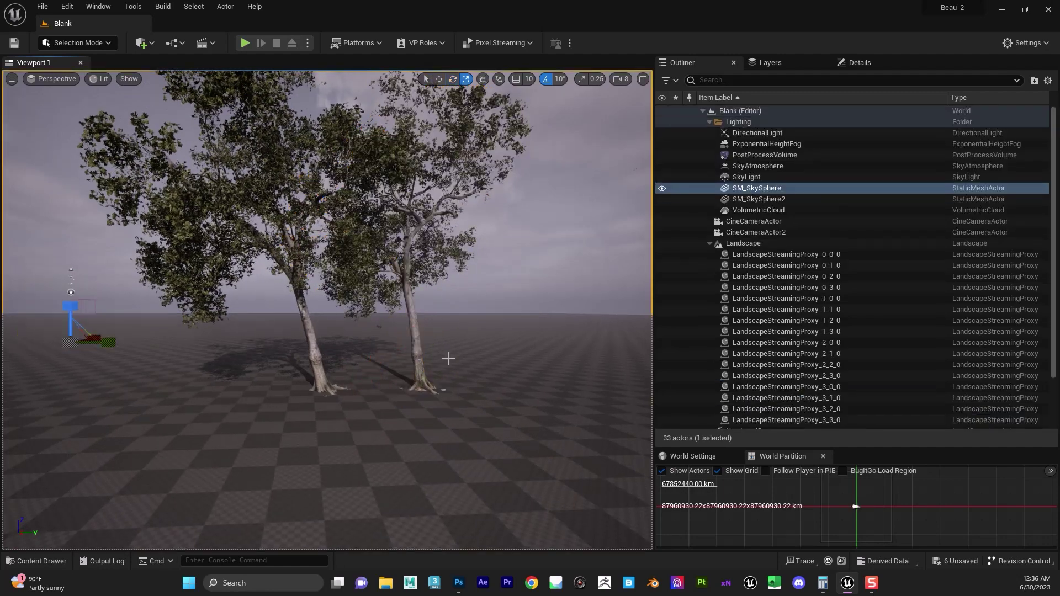
click(439, 392)
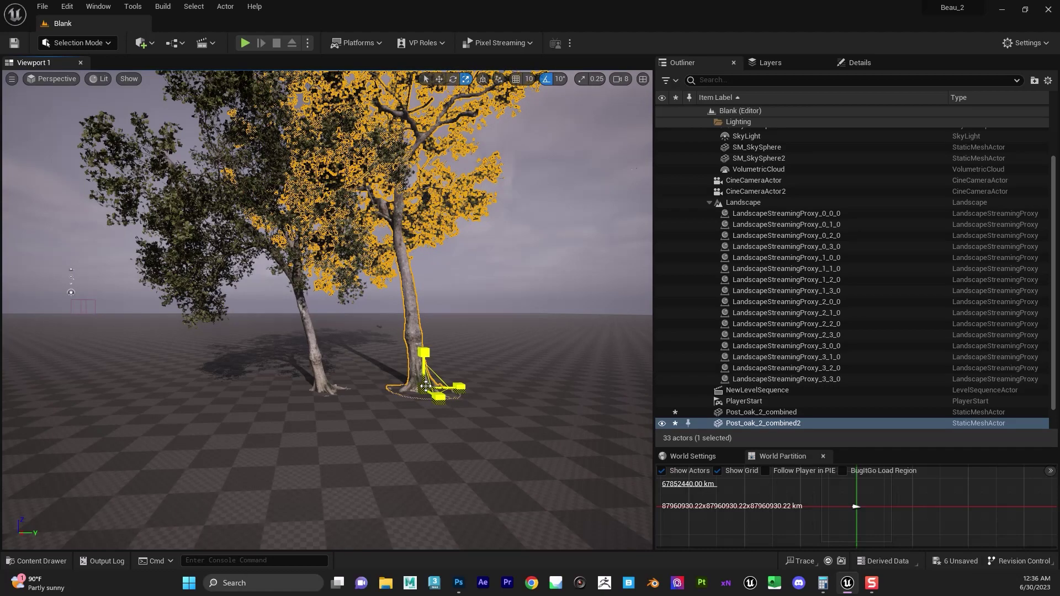
Duplicate both oaks together along the Y axis and rotate the new pair about the vertical axis
ctrl+click(311, 314)
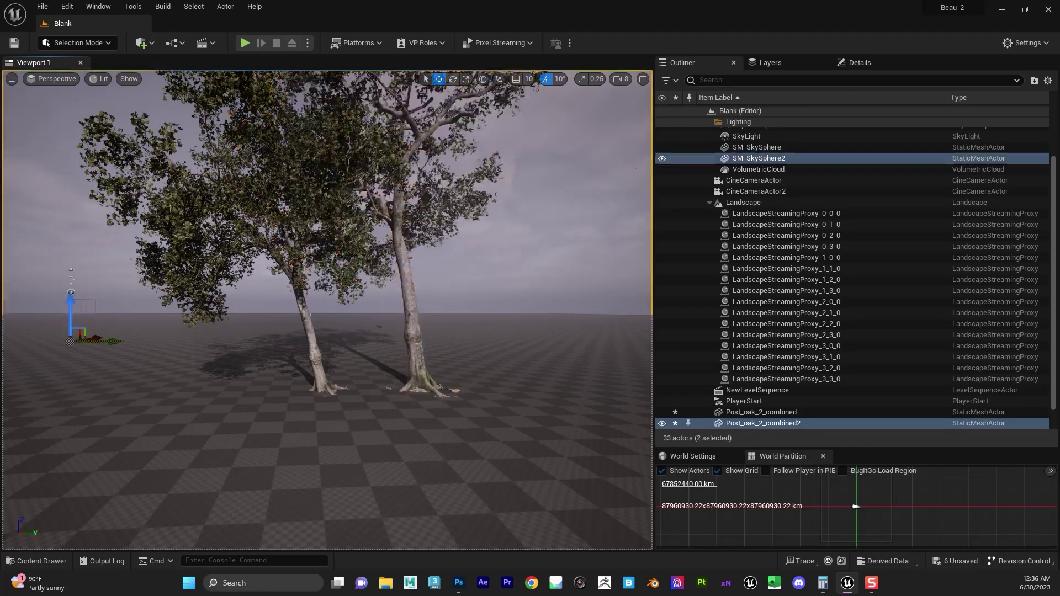
ctrl+click(303, 323)
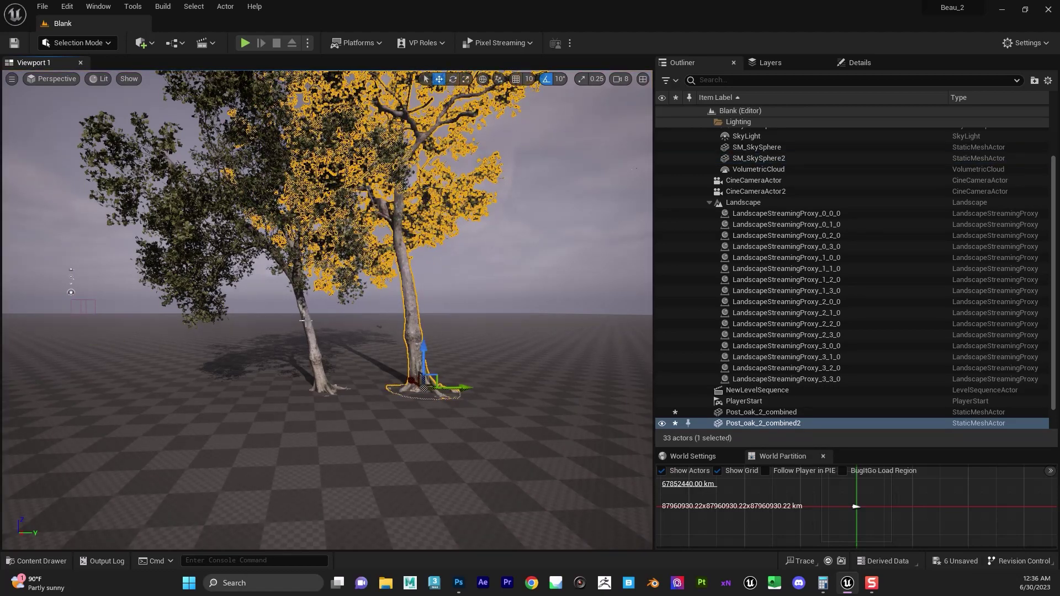
ctrl+click(305, 320)
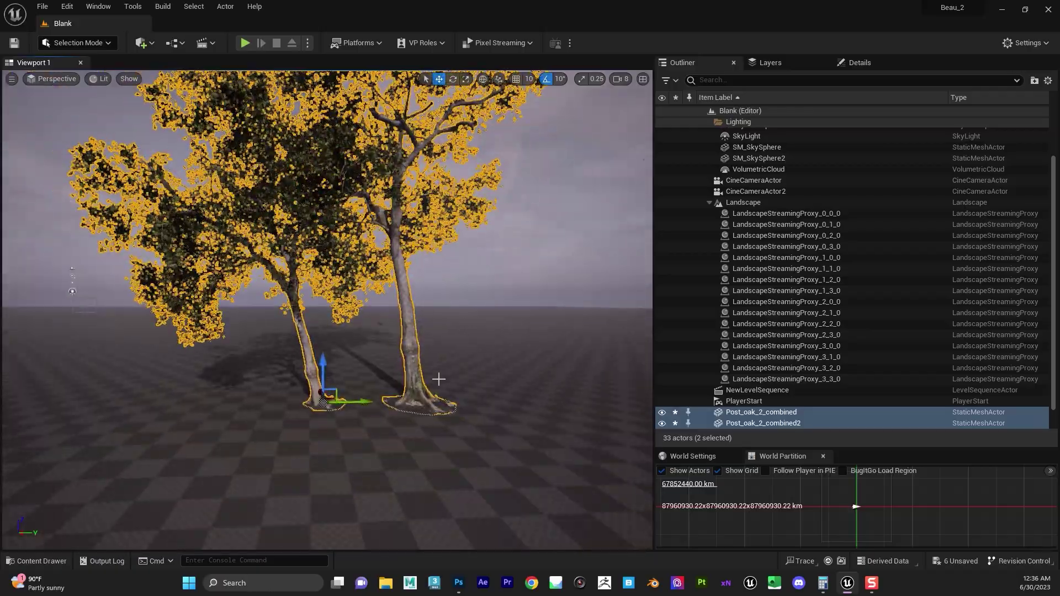
alt+drag(366, 402, 568, 423)
key(e)
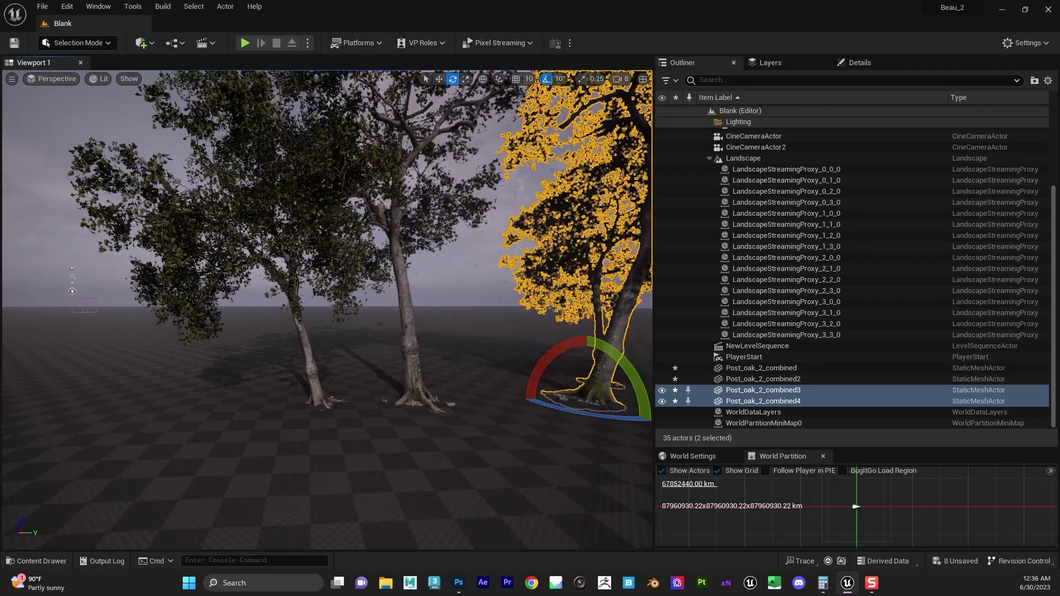
Scale down the larger front oak of the new pair, Post_oak_2_combined4, uniformly
click(567, 333)
middle_drag(567, 332, 510, 237)
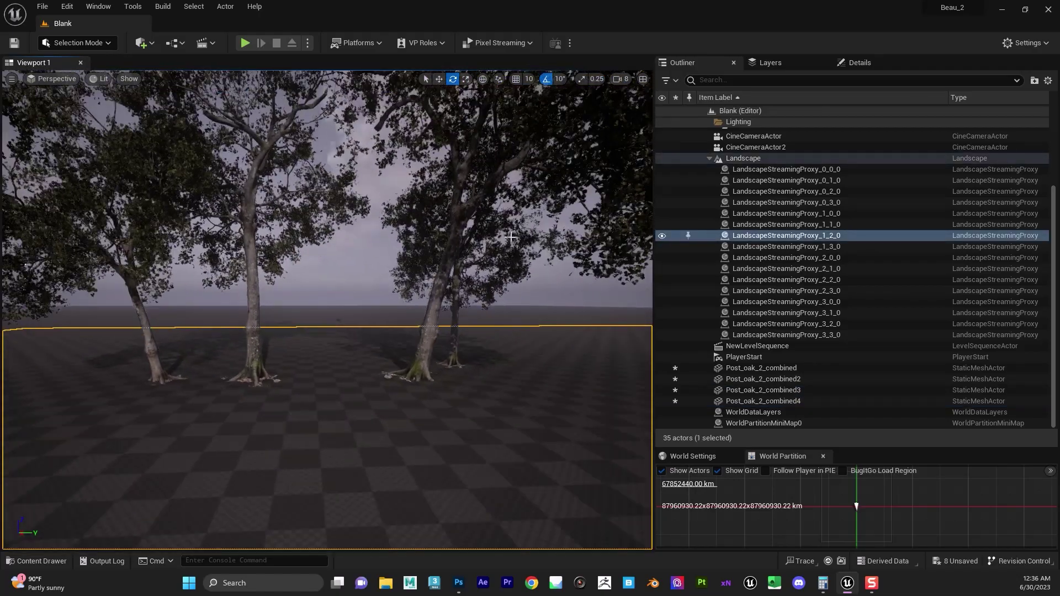
click(434, 339)
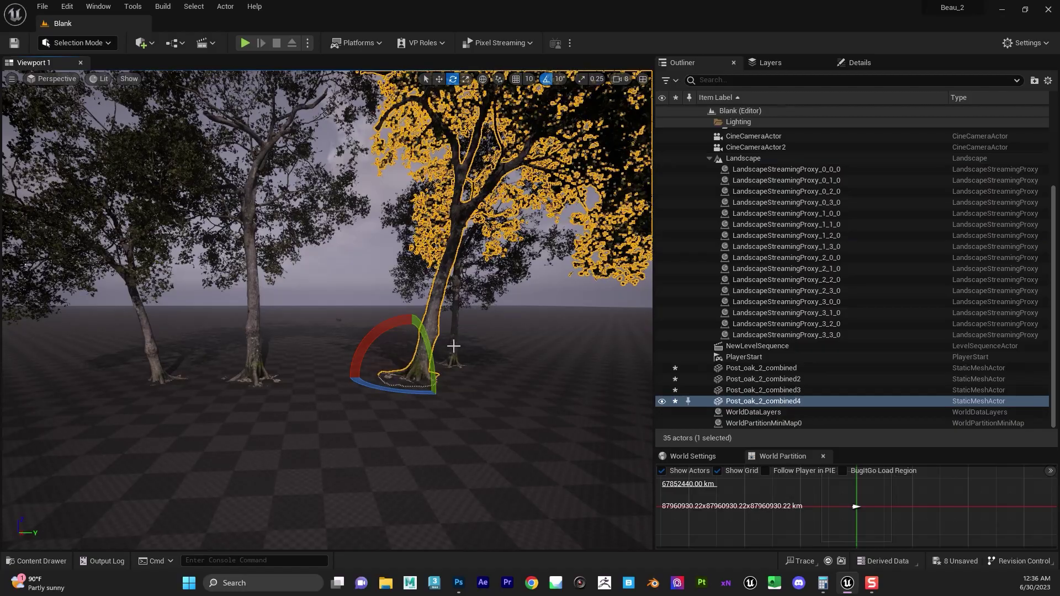
key(w)
key(r)
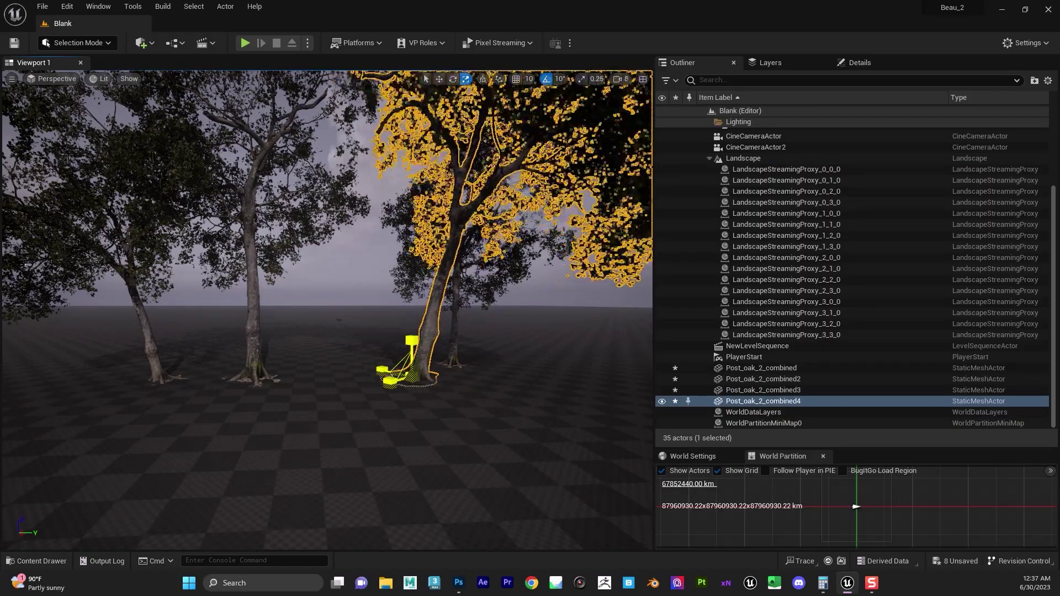
drag(412, 375, 437, 391)
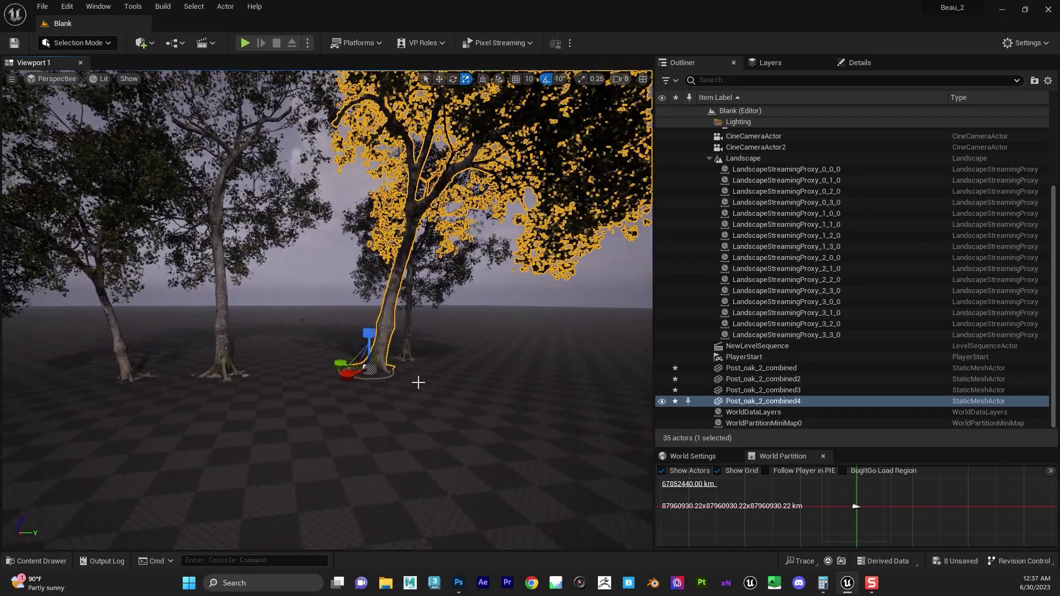
Scale up the rear oak of the new pair, Post_oak_2_combined3, uniformly
click(397, 361)
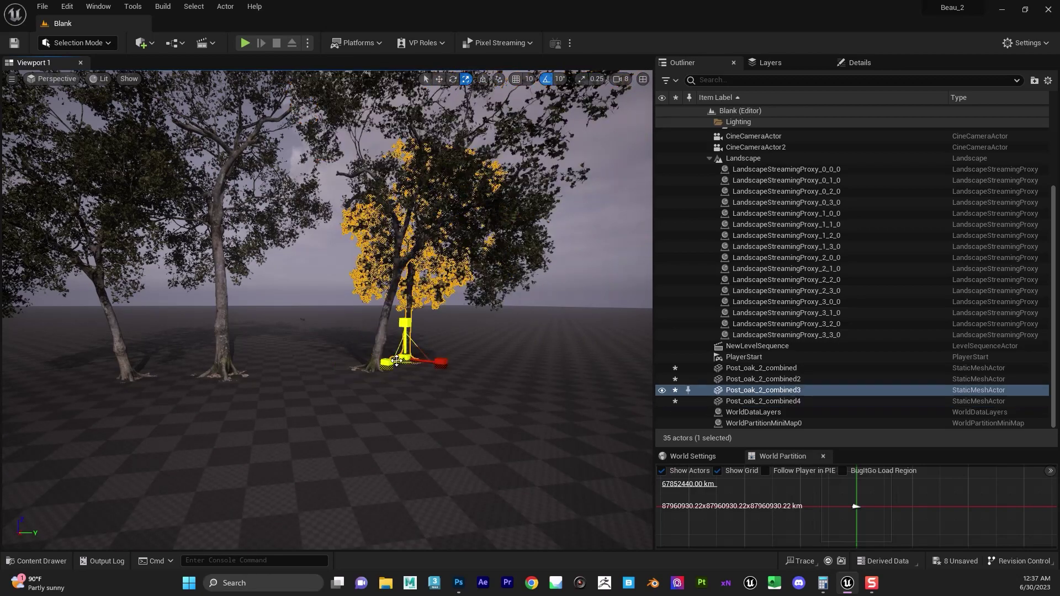
alt+drag(459, 326, 453, 321)
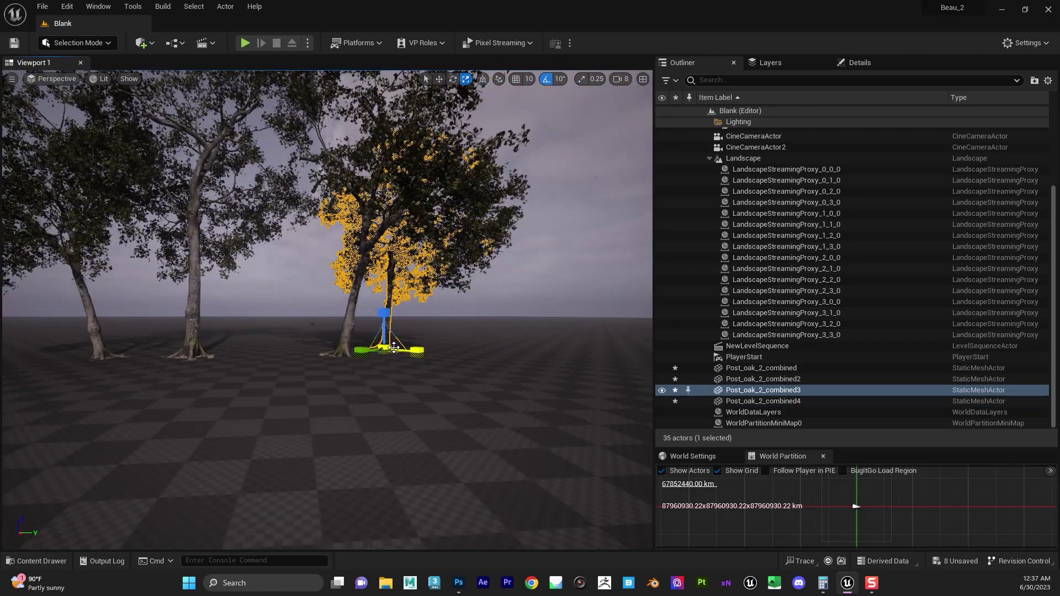
drag(394, 348, 386, 343)
key(w)
click(442, 304)
middle_drag(442, 303, 365, 254)
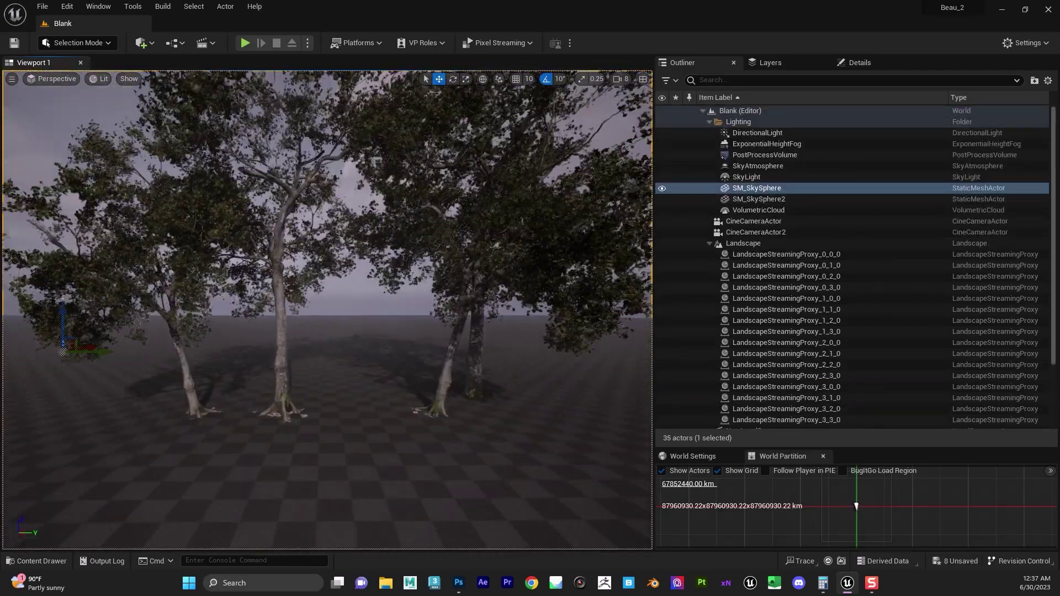
Select all four post oak trees together, leaving the landscape tile out of the selection
right_drag(260, 260, 486, 303)
click(431, 341)
right_drag(430, 340, 537, 293)
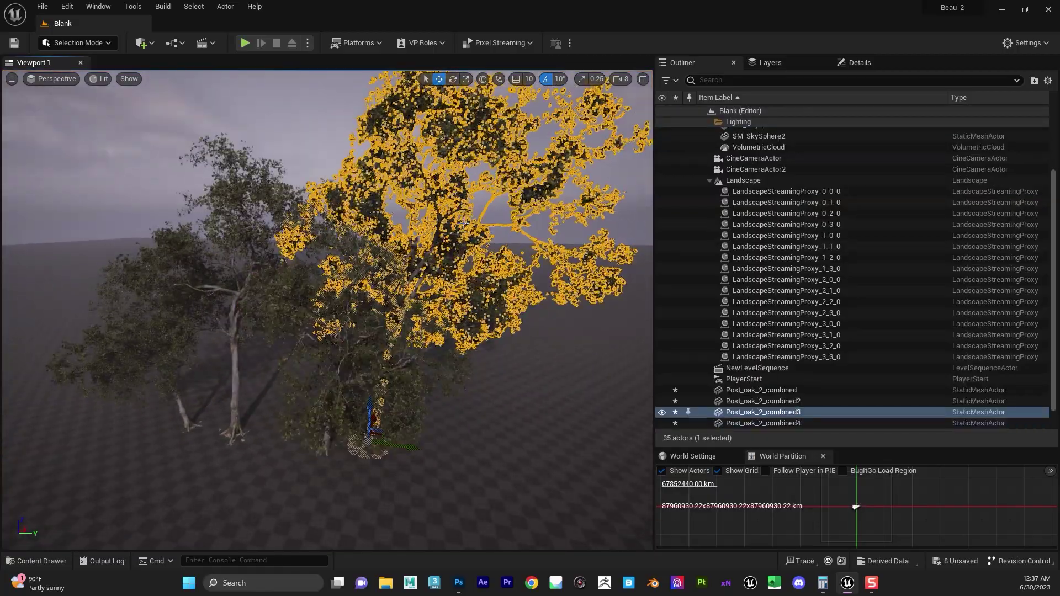
click(446, 333)
alt+drag(446, 334, 471, 317)
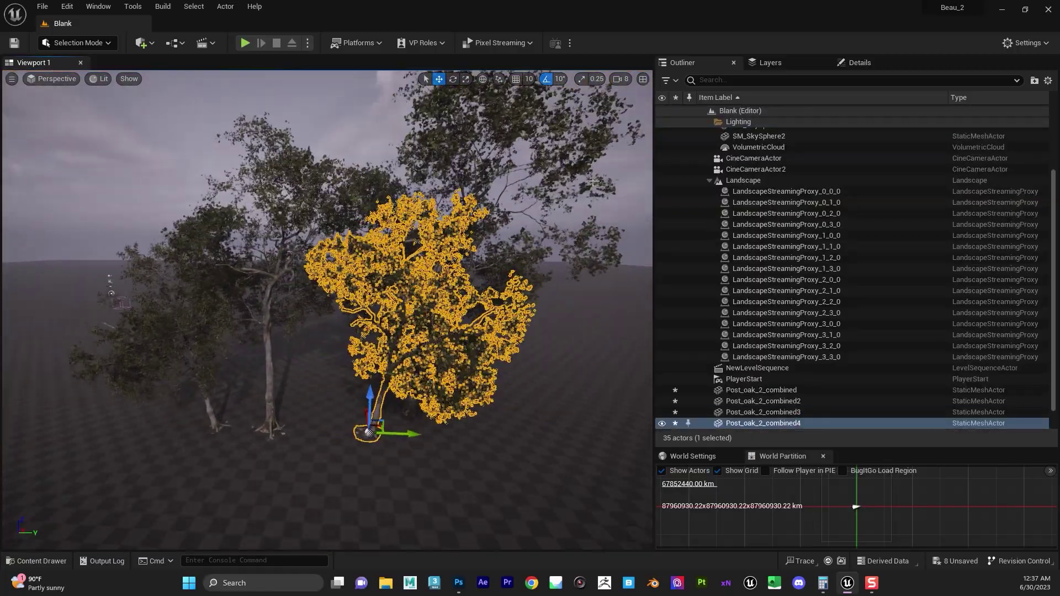
ctrl+click(470, 138)
ctrl+click(310, 168)
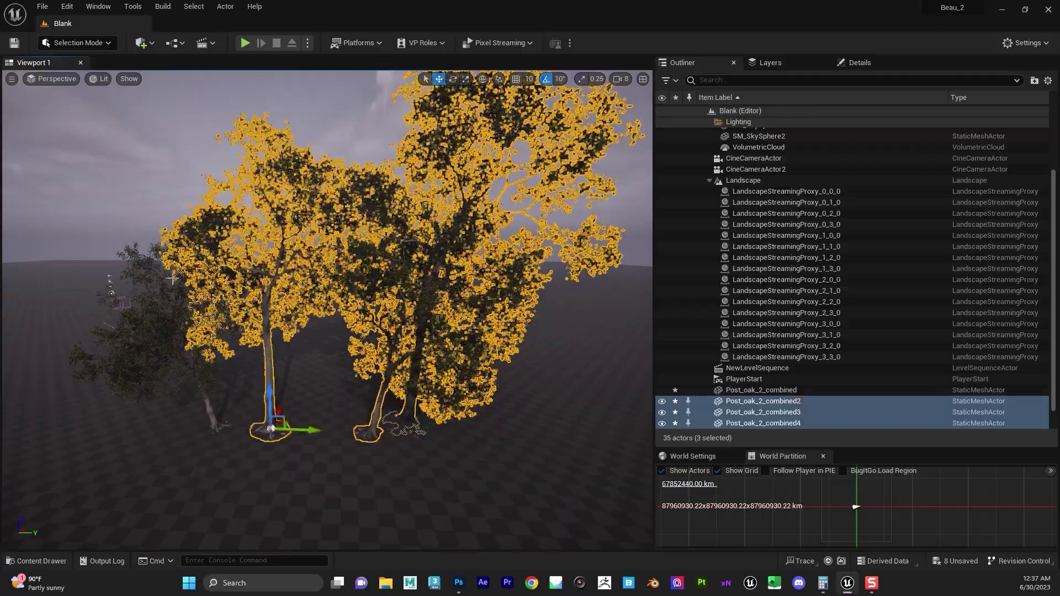
ctrl+click(157, 293)
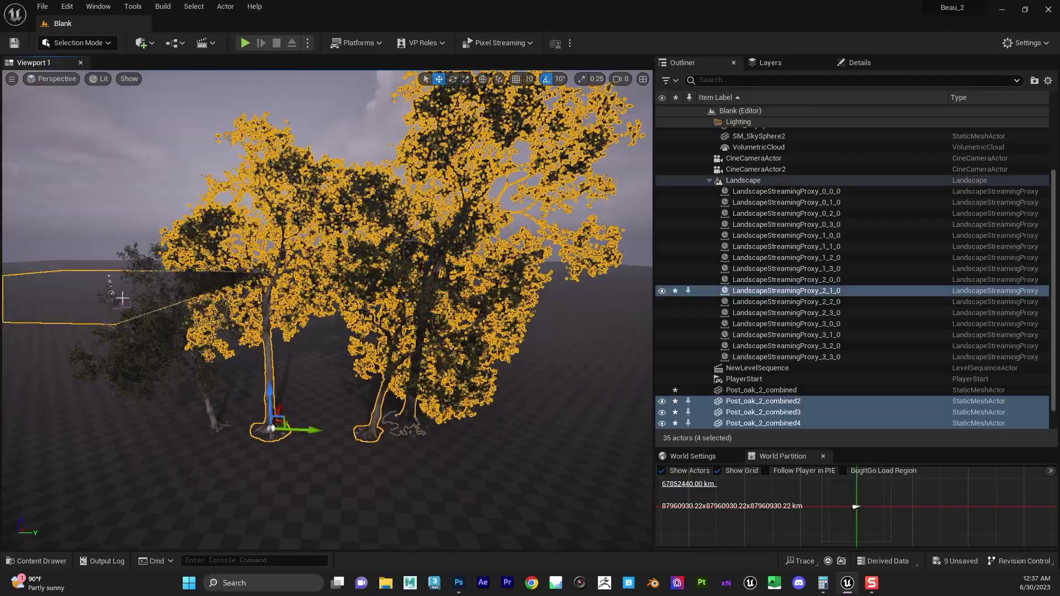
ctrl+click(145, 350)
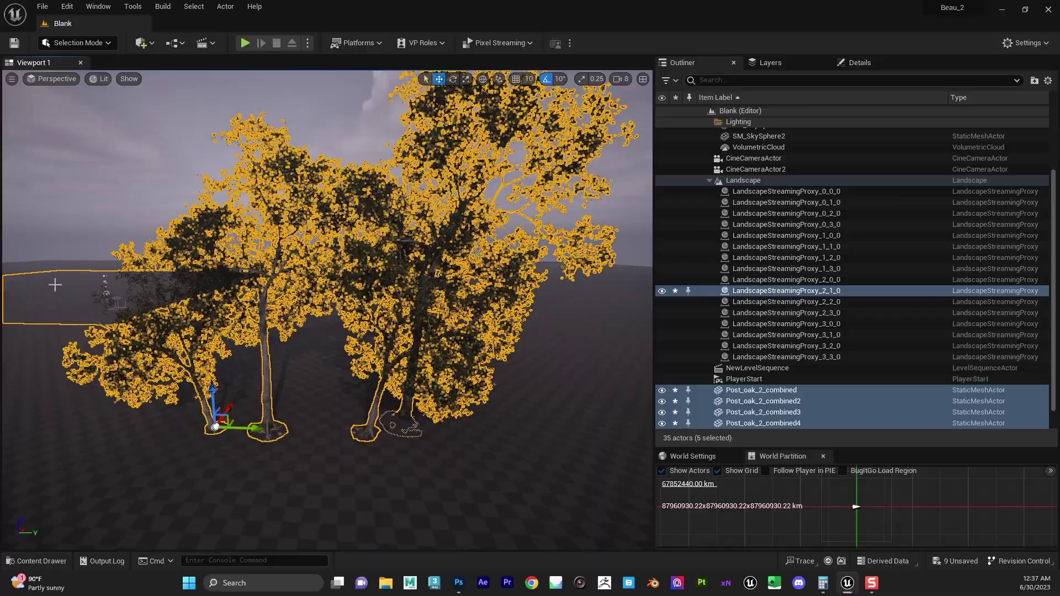
ctrl+click(62, 285)
mouse_move(63, 285)
right_down()
mouse_move(44, 263)
mouse_move(62, 271)
right_up()
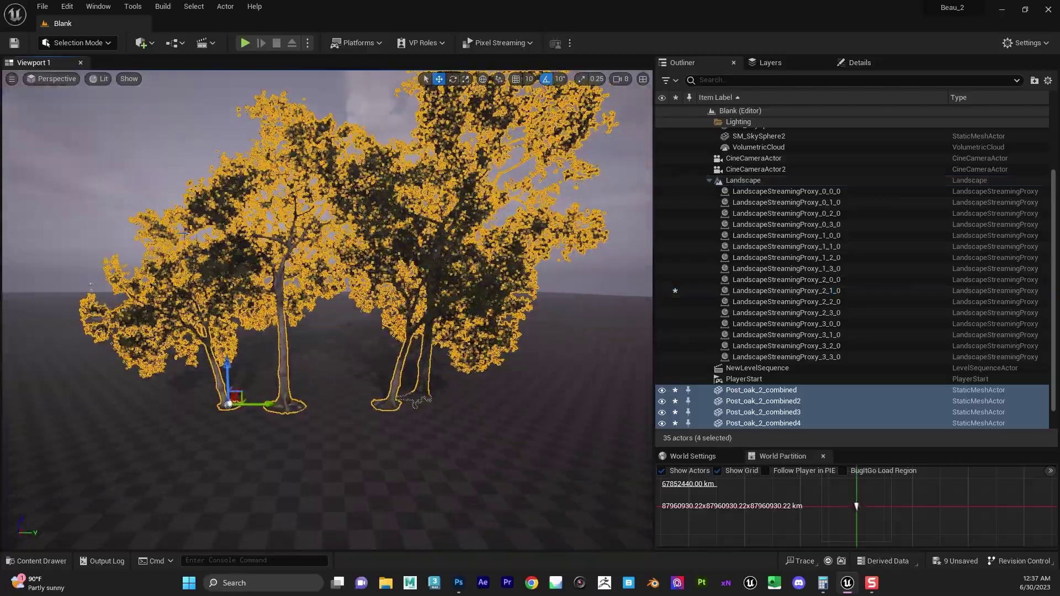
scroll(767, 371, down, 1)
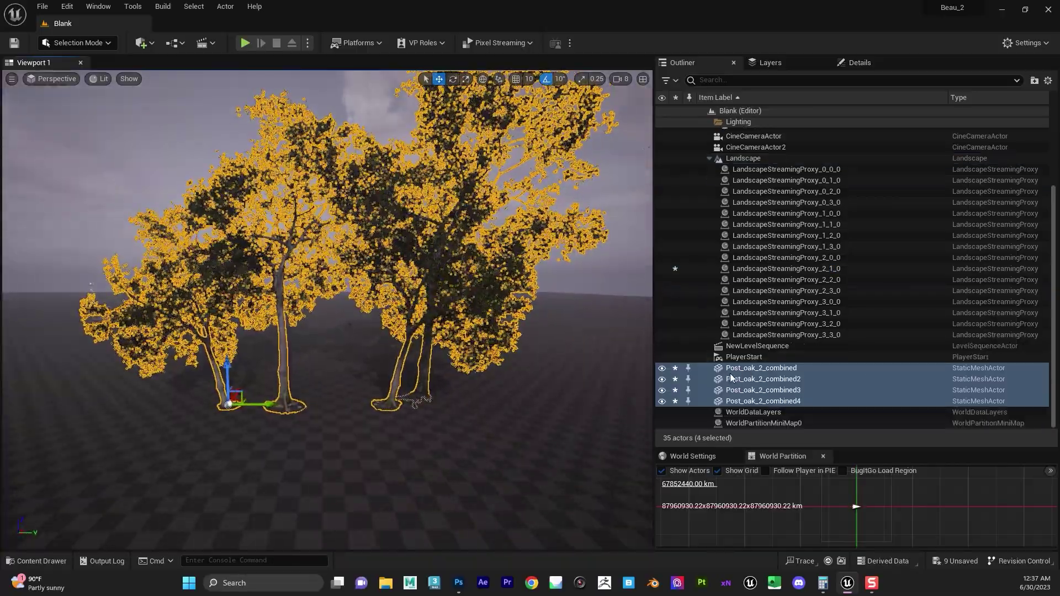
Start converting the four selected oaks to a Blueprint class with the Harvest Components creation method
click(182, 43)
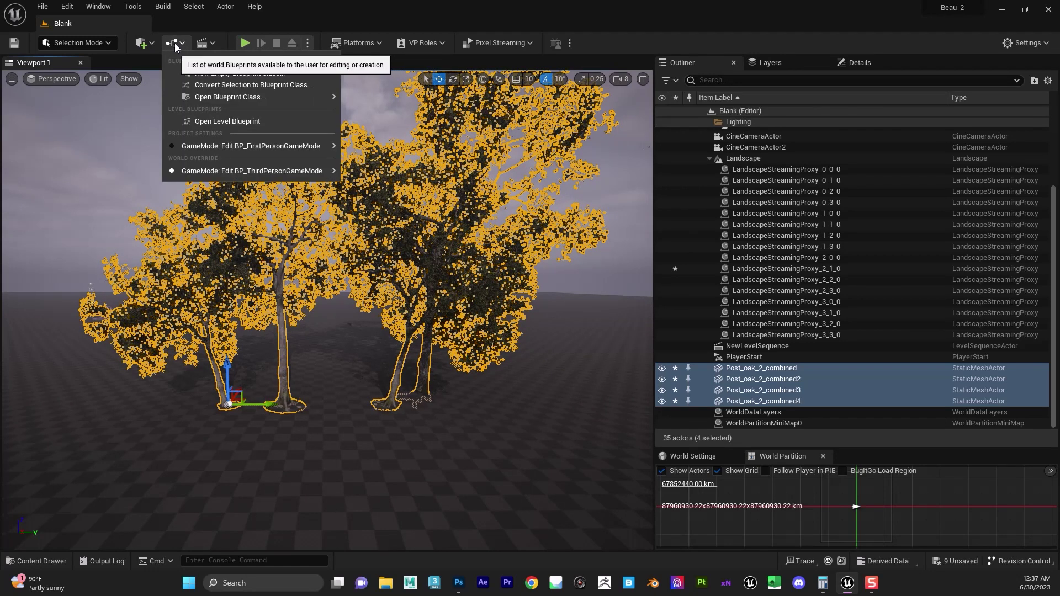
click(280, 85)
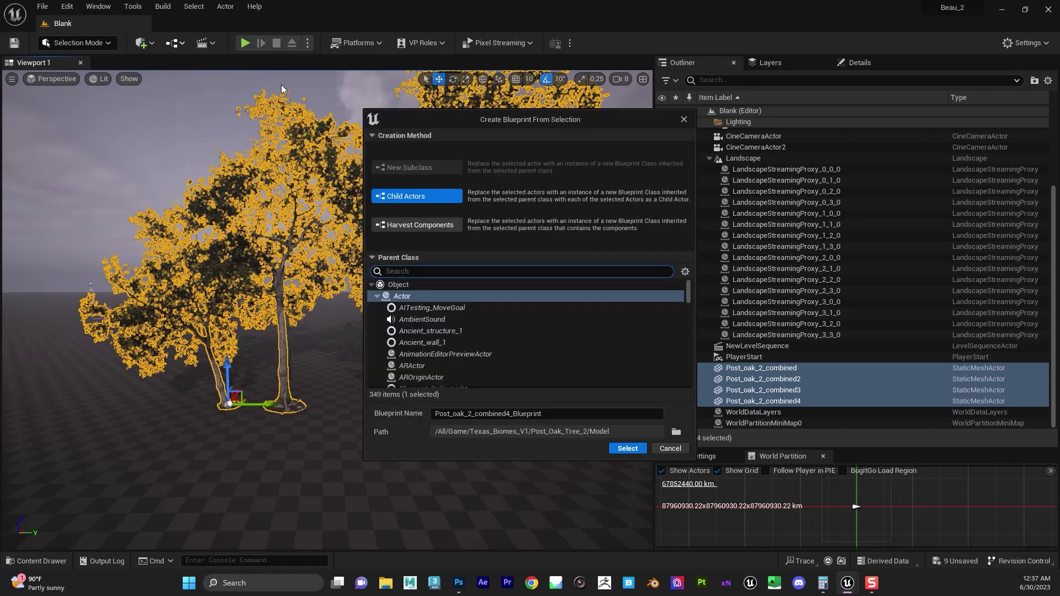
click(422, 225)
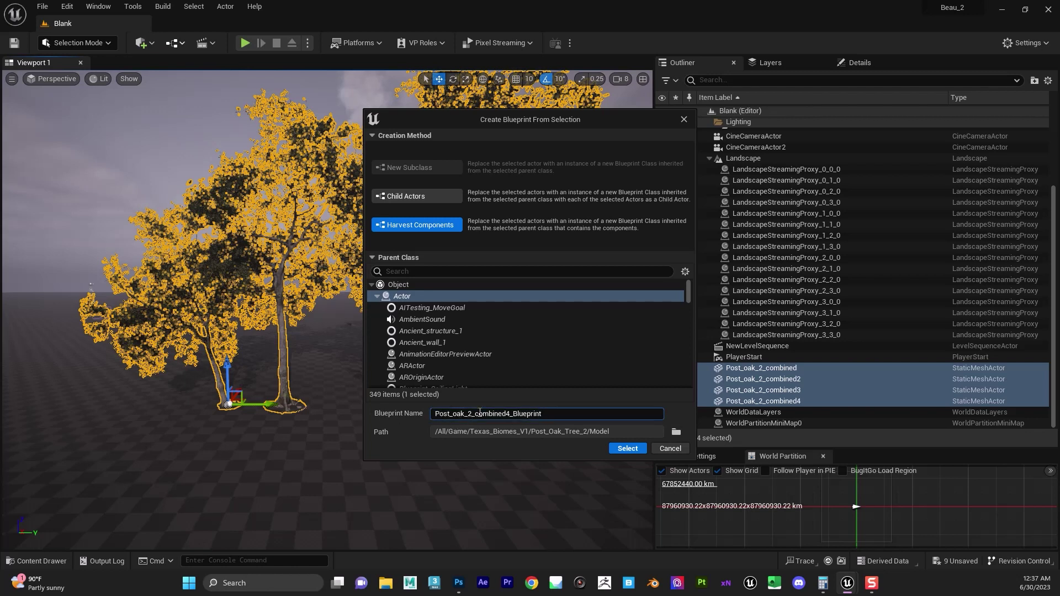
Create the blueprint in the Texas_Biomes_V1/Blueprint_Actors folder and close its editor after looking it over
click(676, 431)
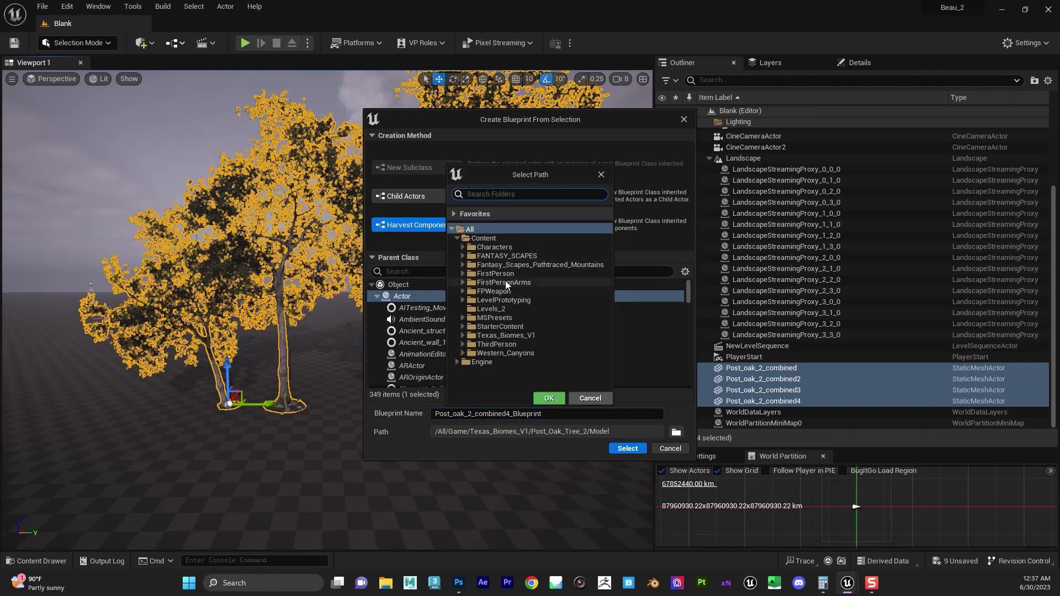
click(463, 335)
click(503, 353)
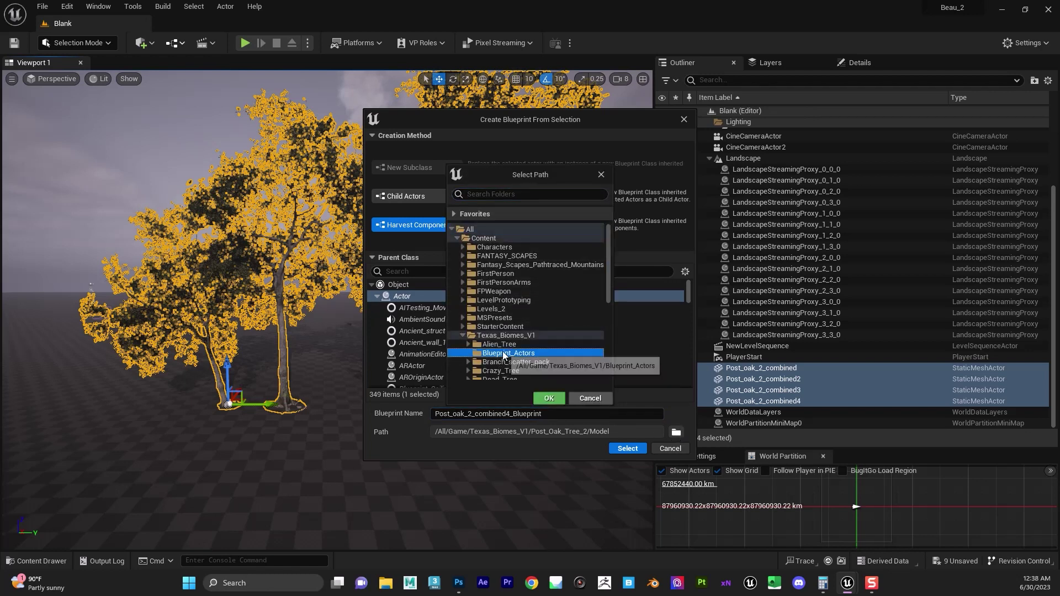
click(549, 398)
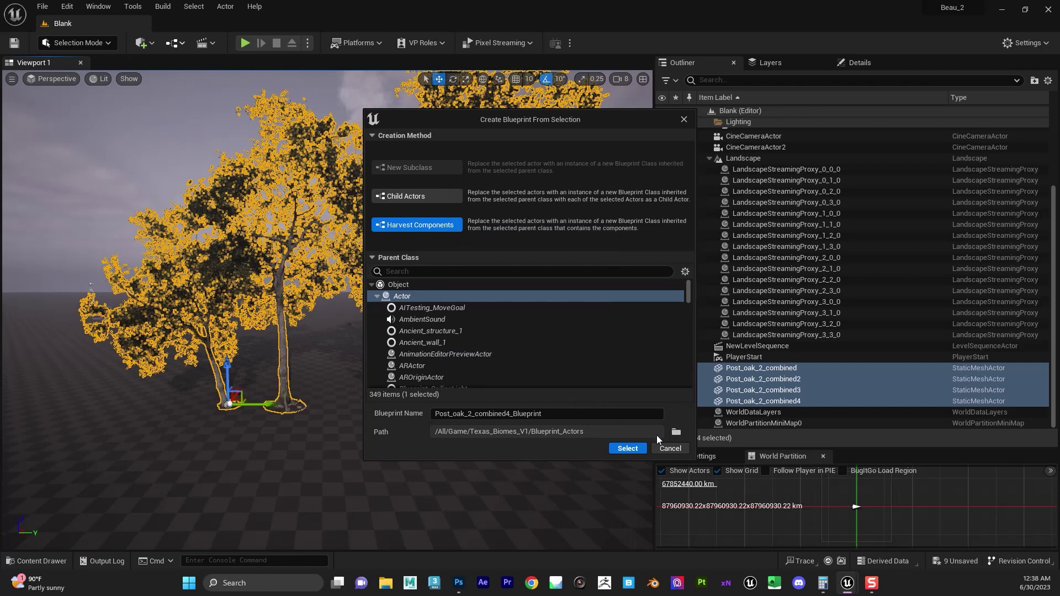
click(612, 451)
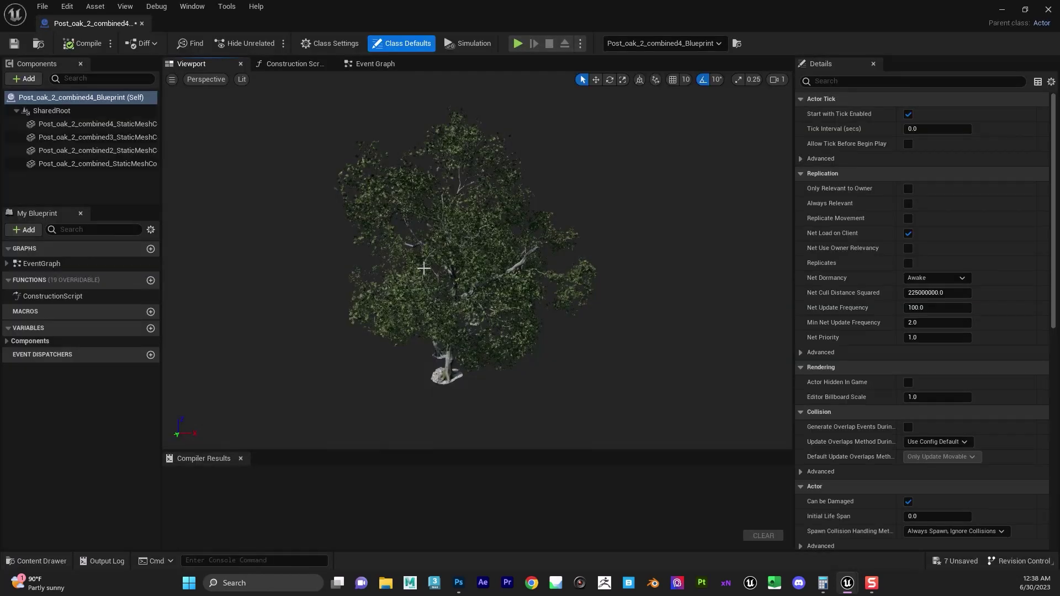
alt+drag(649, 276, 650, 236)
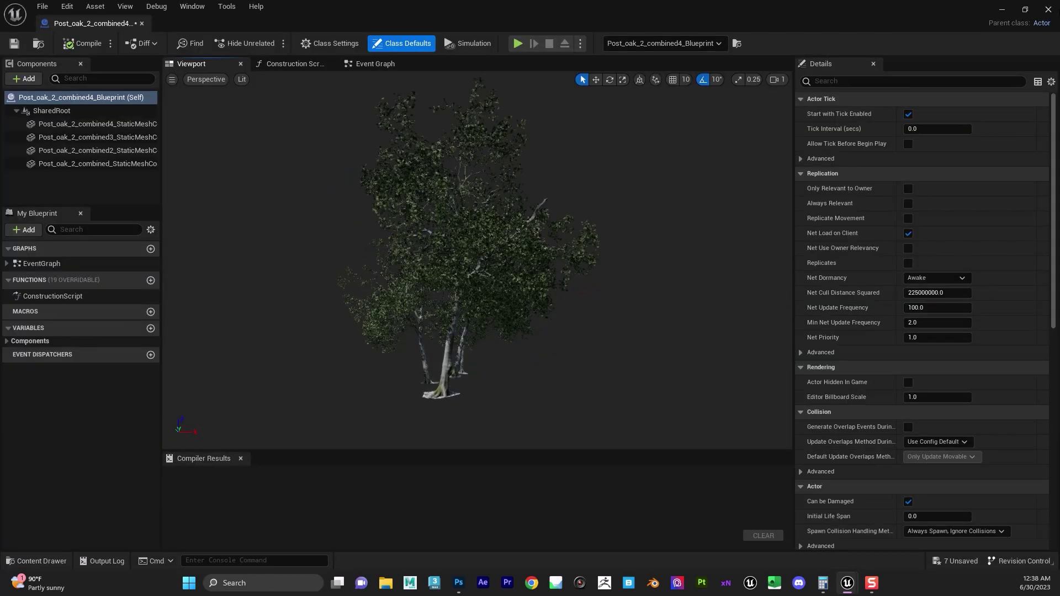
click(1049, 9)
Examine the combined oak blueprint in the level from several angles and check that its trees select as one actor
mouse_move(441, 287)
alt+mouse_down()
mouse_move(486, 285)
mouse_move(461, 290)
alt+mouse_up()
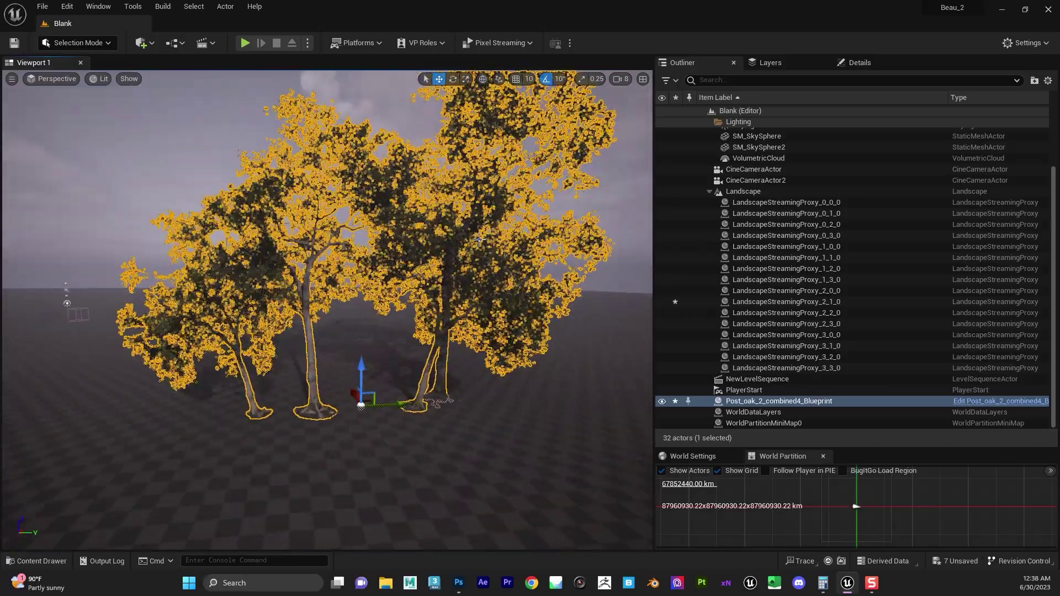
click(480, 240)
scroll(479, 240, down, 3)
alt+drag(479, 240, 436, 276)
click(419, 263)
click(285, 222)
scroll(285, 222, up, 4)
alt+drag(286, 222, 309, 213)
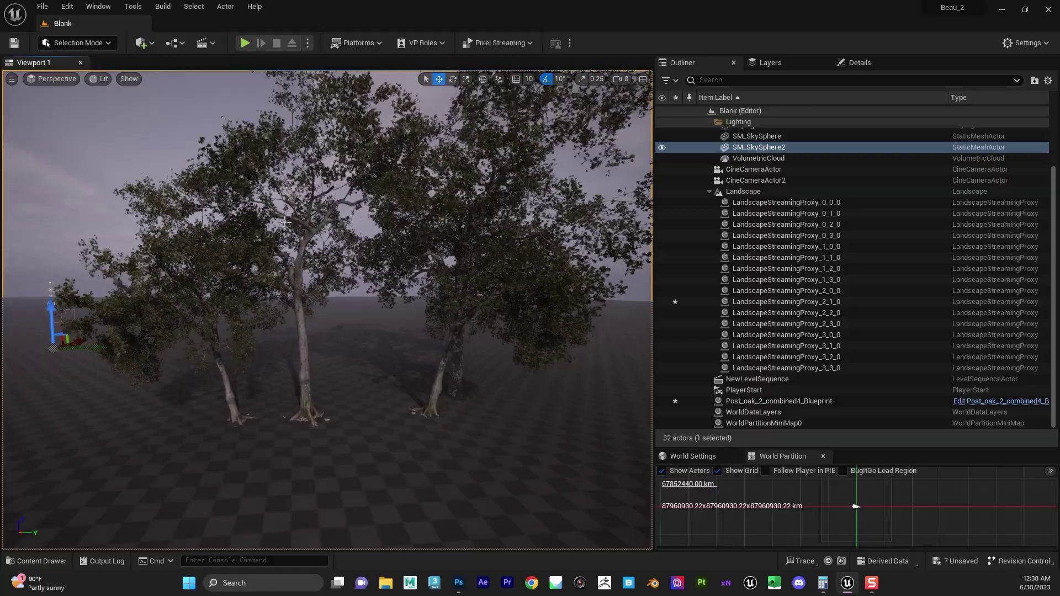
click(285, 222)
scroll(285, 222, down, 6)
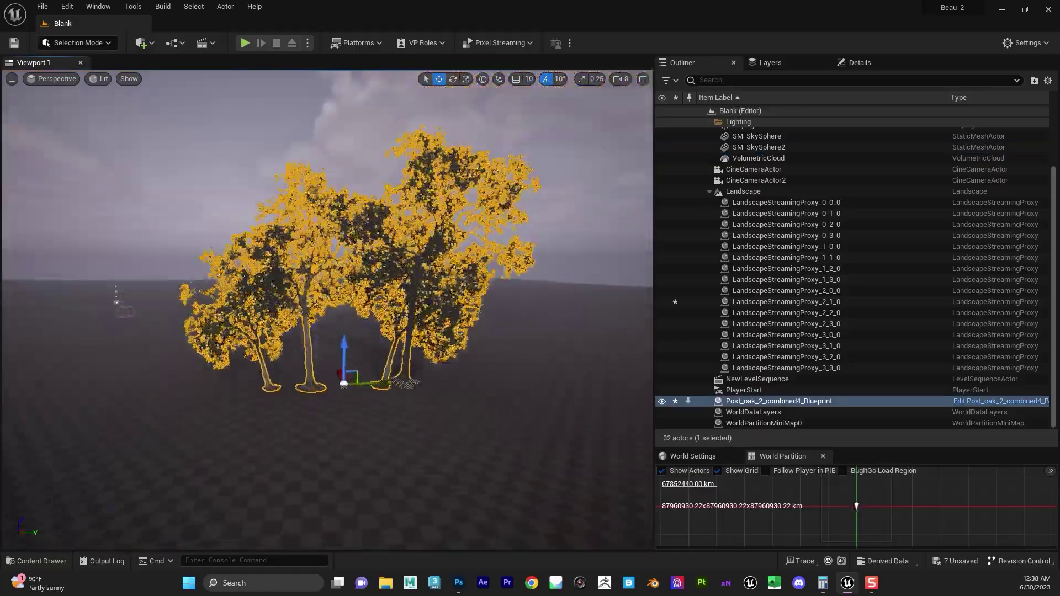
Duplicate the oak blueprint along the Y axis and scale the copy up uniformly
click(403, 300)
scroll(403, 300, up, 3)
alt+drag(403, 300, 408, 279)
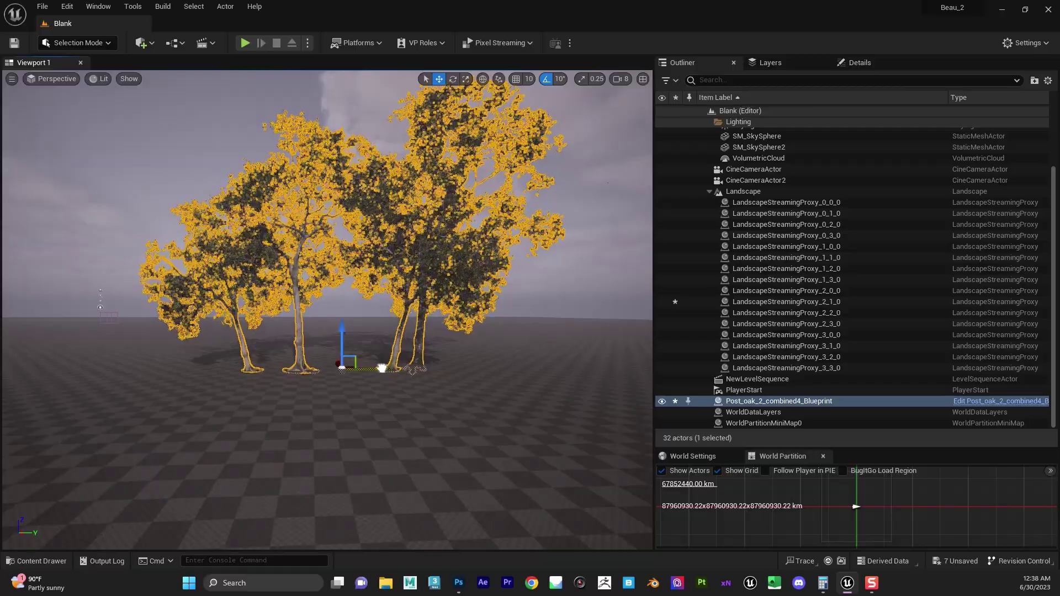
alt+drag(382, 369, 288, 373)
alt+drag(448, 247, 529, 265)
drag(338, 406, 306, 337)
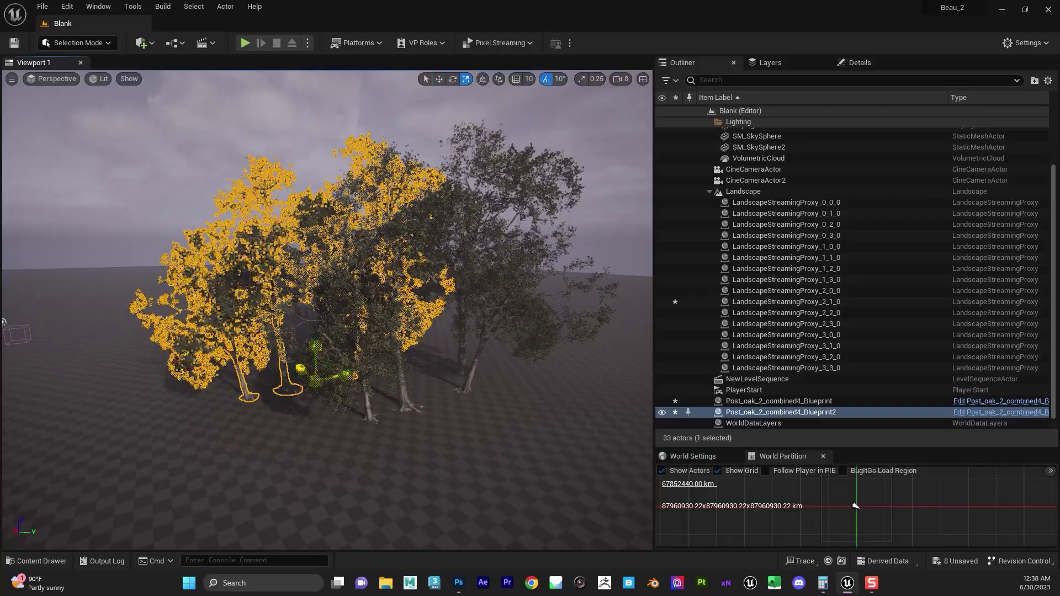
alt+drag(335, 361, 307, 348)
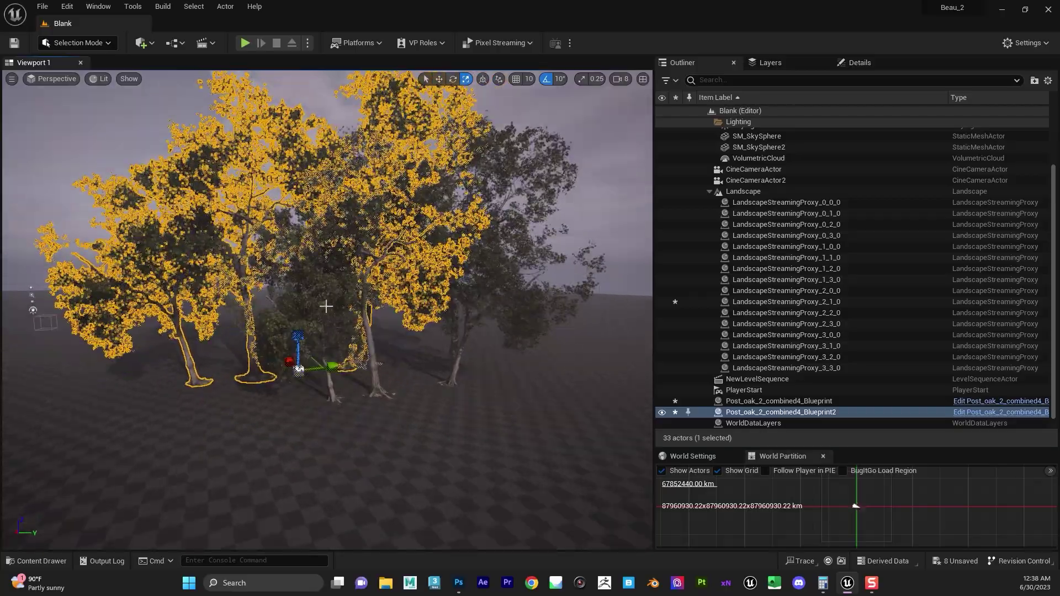
Rotate the copied oak blueprint about the vertical axis so it differs from the original group
drag(307, 390, 268, 369)
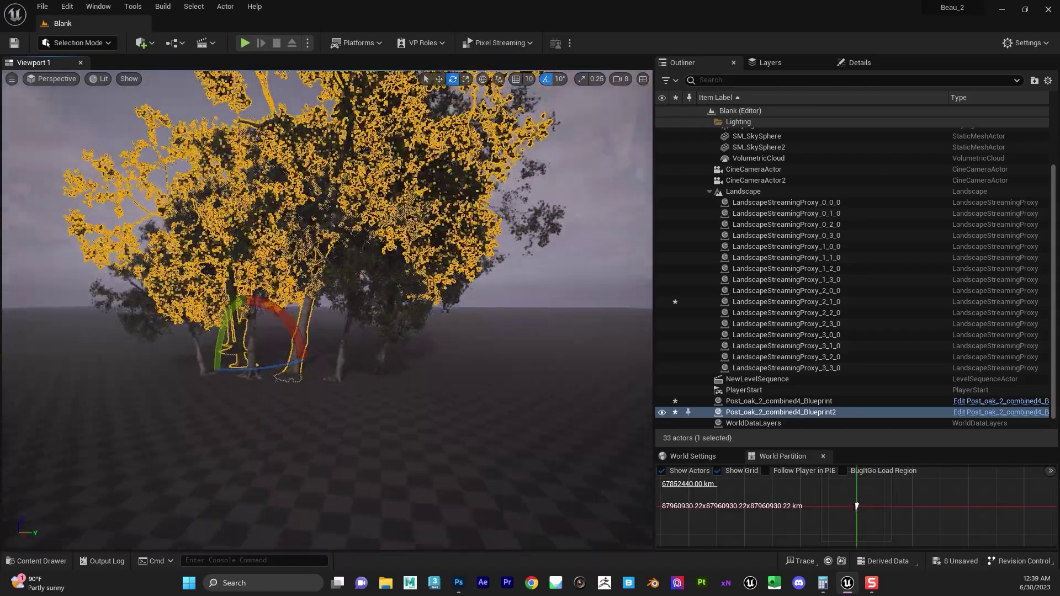
click(594, 258)
alt+drag(594, 259, 422, 241)
click(485, 208)
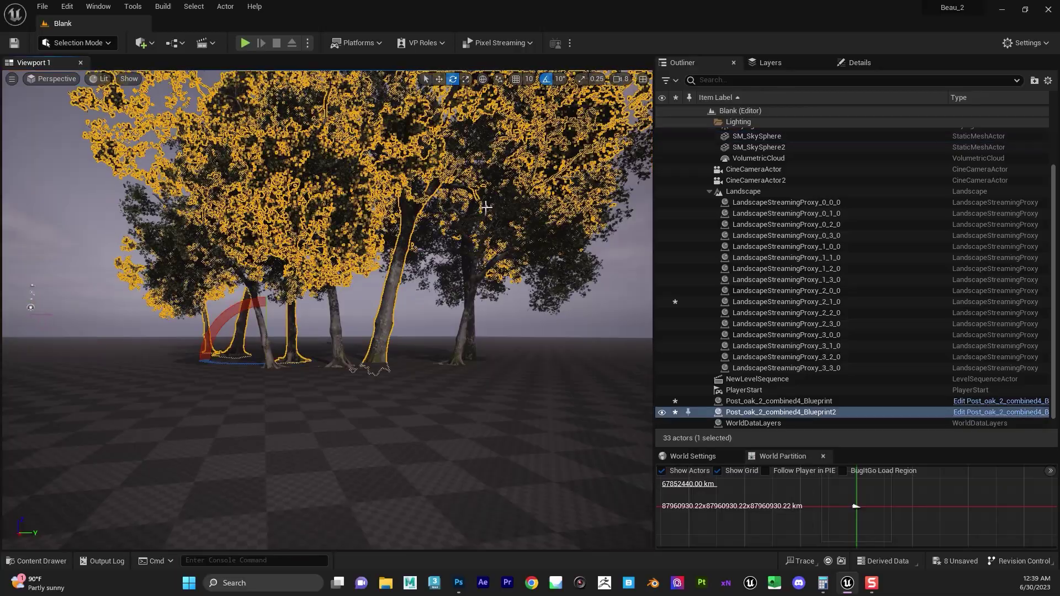
alt+drag(486, 209, 633, 223)
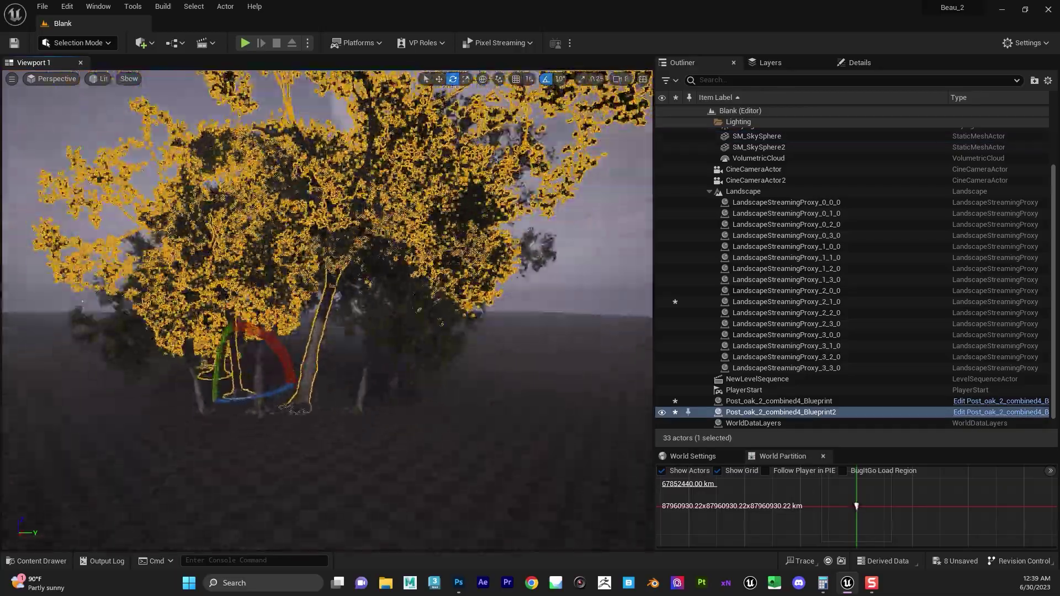
Duplicate both oak blueprints together along the X axis and rotate the new pair about the vertical axis
shift+click(401, 298)
alt+drag(401, 297, 481, 283)
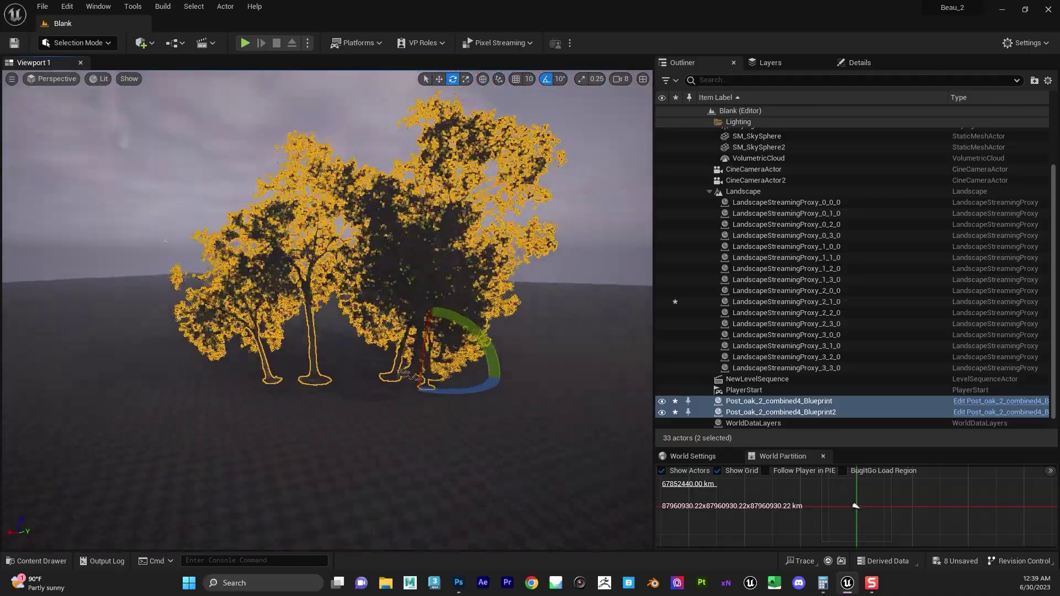
alt+drag(409, 231, 442, 243)
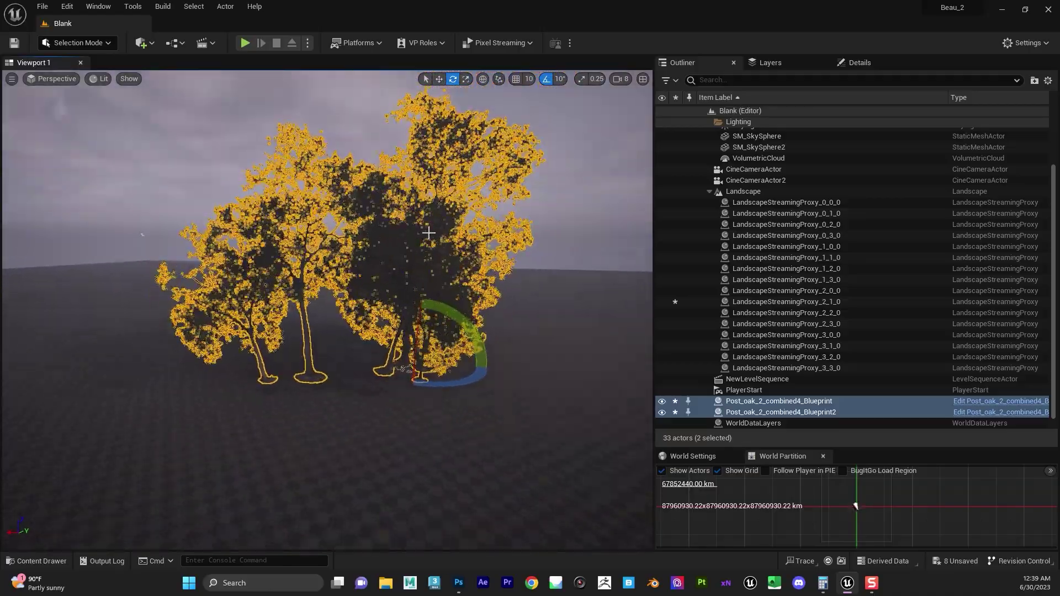
alt+drag(511, 278, 523, 252)
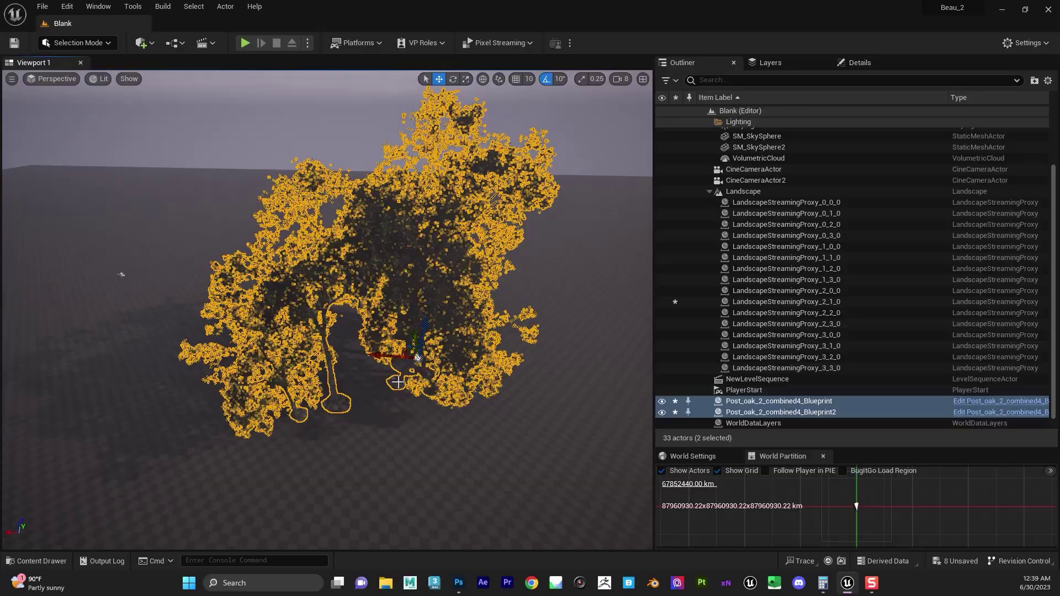
alt+drag(383, 358, 270, 330)
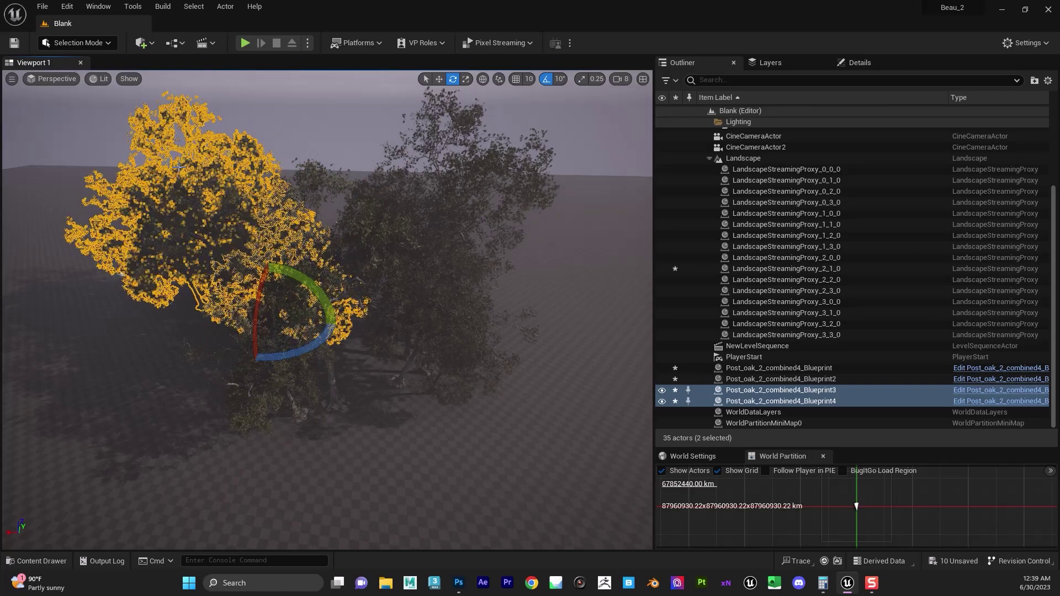
Rescale one blueprint of the new pair, Post_oak_2_combined4_Blueprint4, uniformly
click(220, 170)
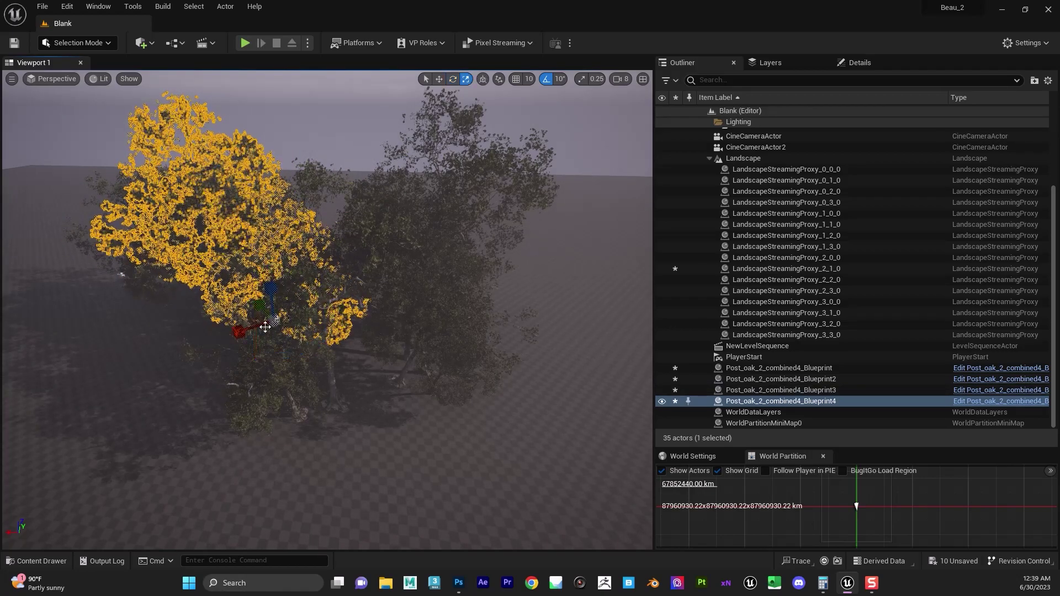
right_drag(331, 288, 353, 221)
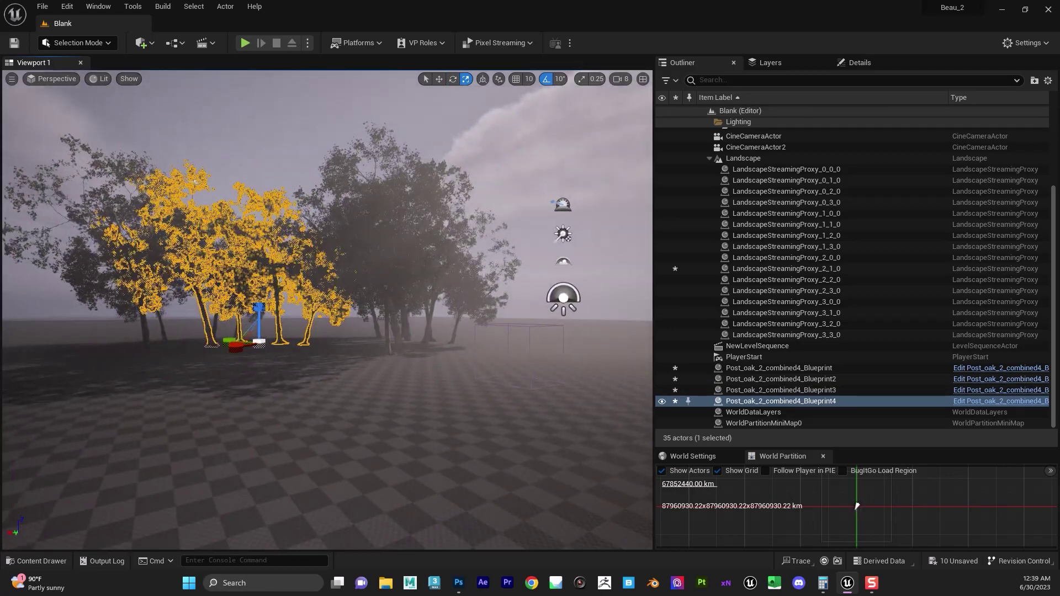
click(365, 251)
right_drag(353, 260, 308, 275)
click(441, 185)
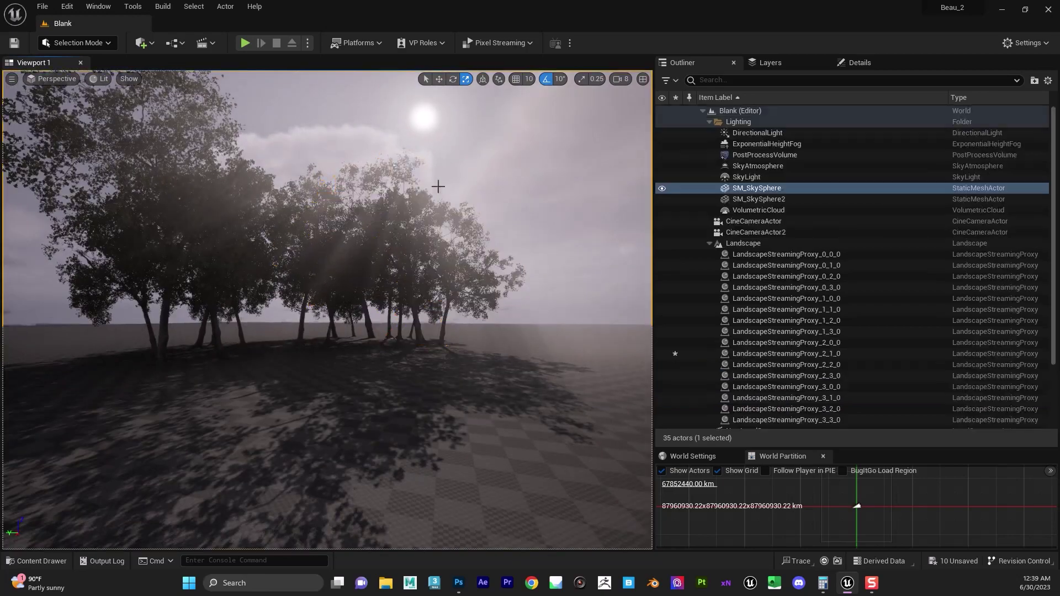
right_drag(438, 184, 488, 218)
right_drag(271, 304, 159, 238)
right_drag(436, 187, 455, 213)
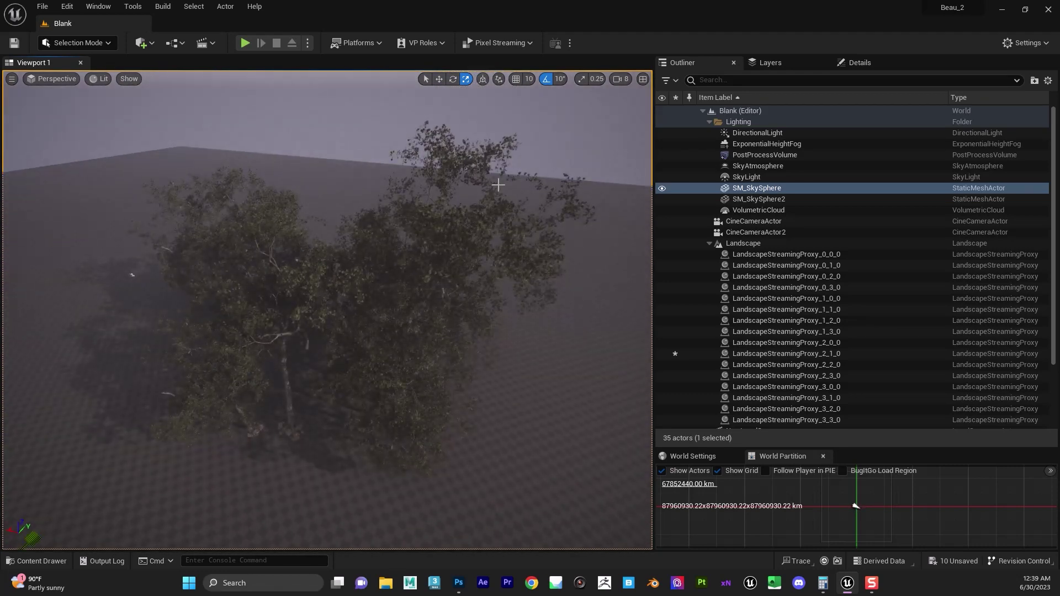
Select all four post oak blueprints, Post_oak_2_combined4_Blueprint through Post_oak_2_combined4_Blueprint4
click(443, 161)
right_drag(386, 191, 280, 203)
click(445, 206)
key(w)
click(279, 203)
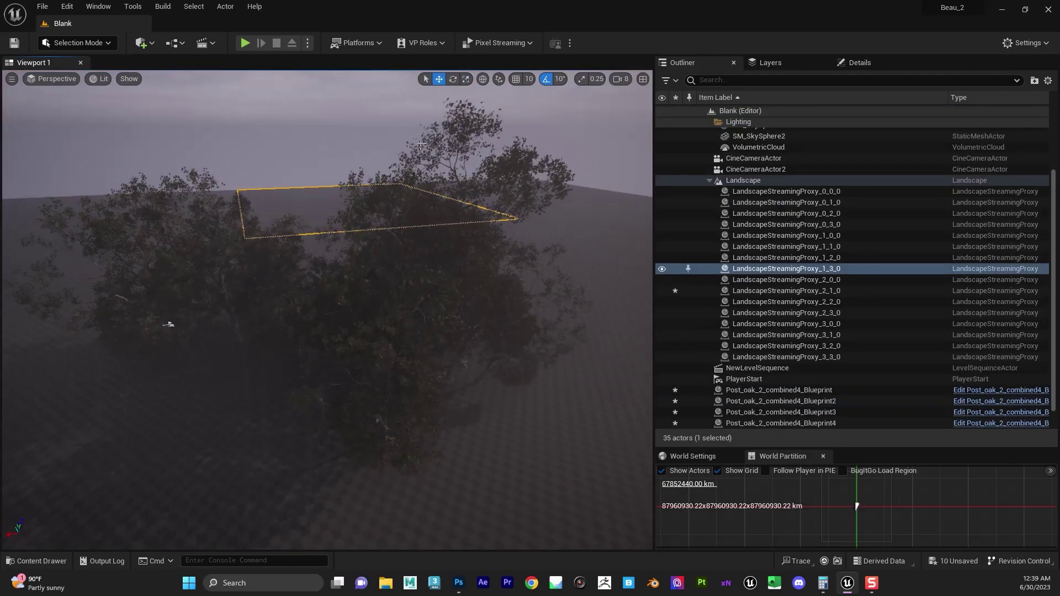
click(451, 139)
right_drag(451, 138, 434, 133)
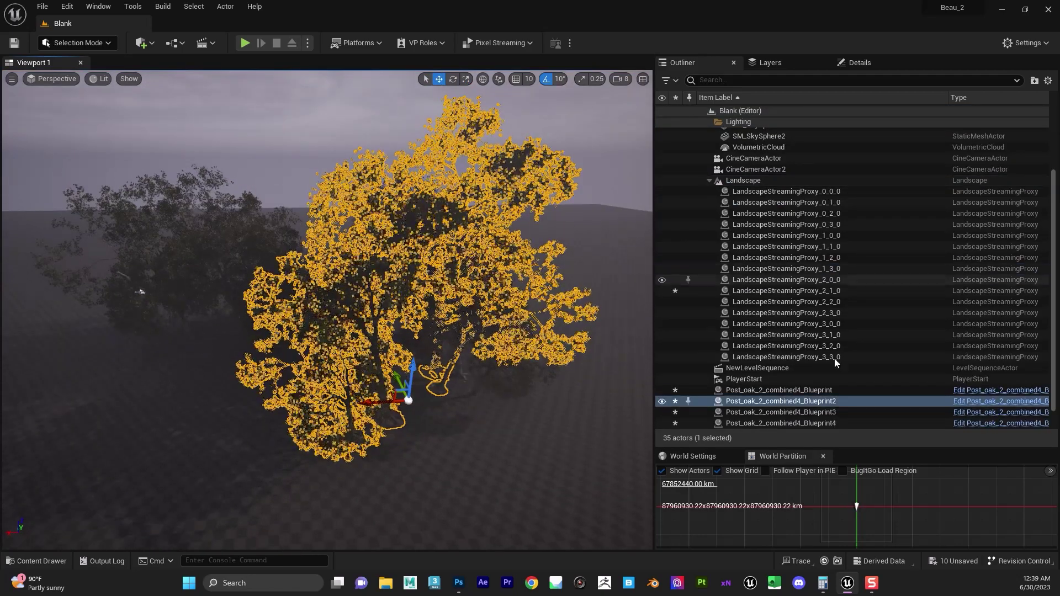
scroll(780, 383, down, 2)
click(780, 368)
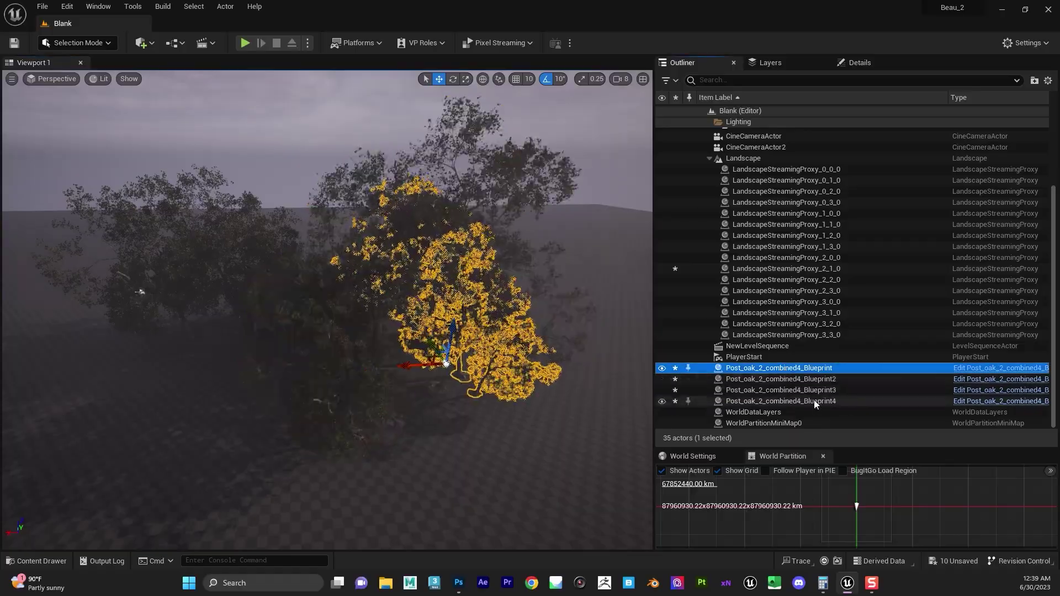
shift+click(815, 401)
alt+drag(544, 326, 325, 324)
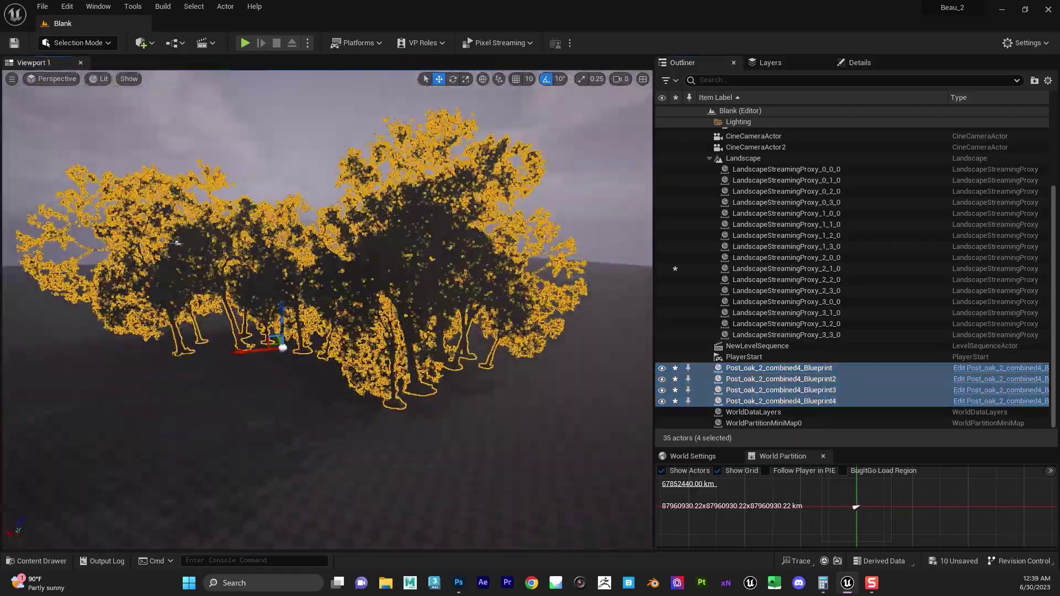
drag(243, 352, 548, 321)
key(ctrl+z)
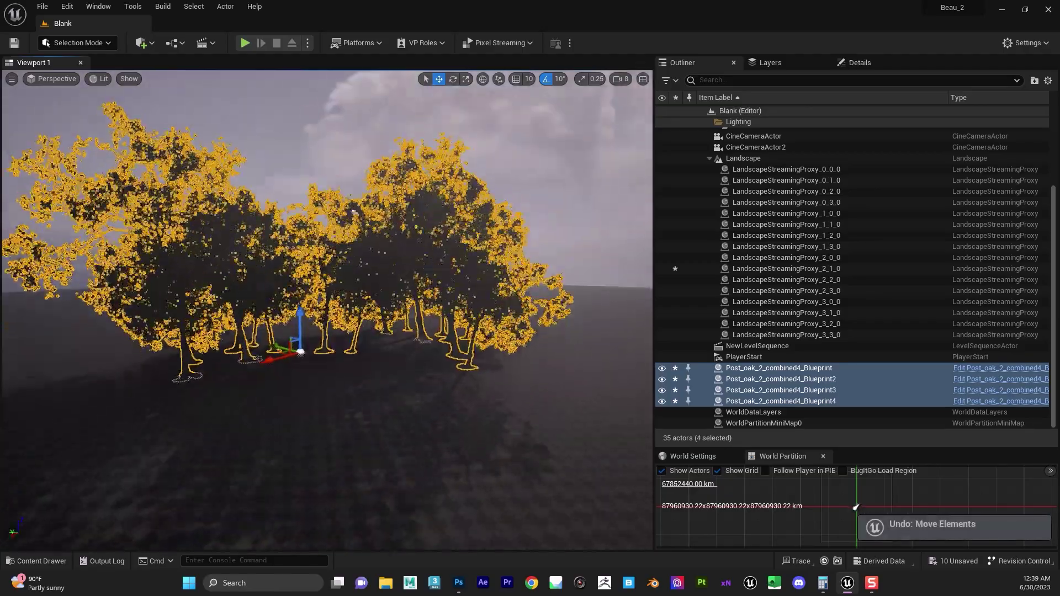
alt+drag(239, 124, 217, 131)
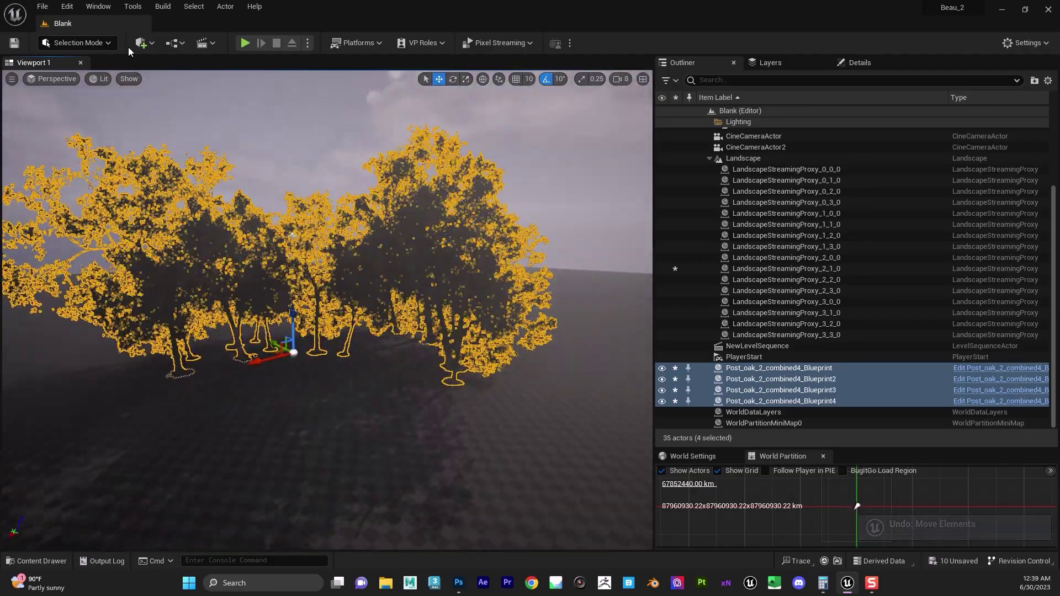
Convert the four selected oak blueprints into the single blueprint class Post_oak_2_combined4_Blueprint_Blueprint using Child Actors, and close its editor
click(182, 43)
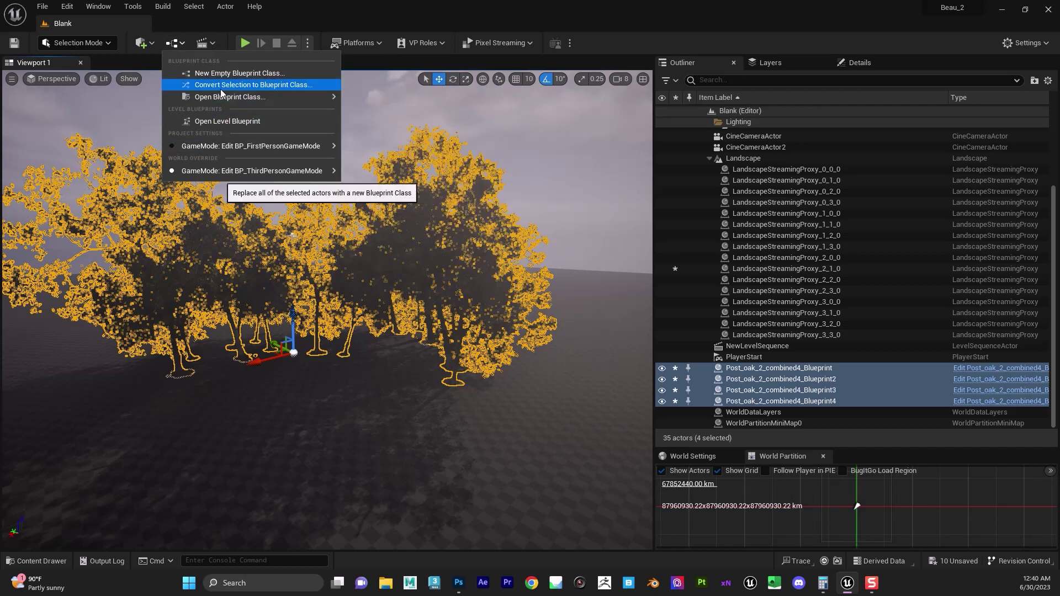
click(272, 85)
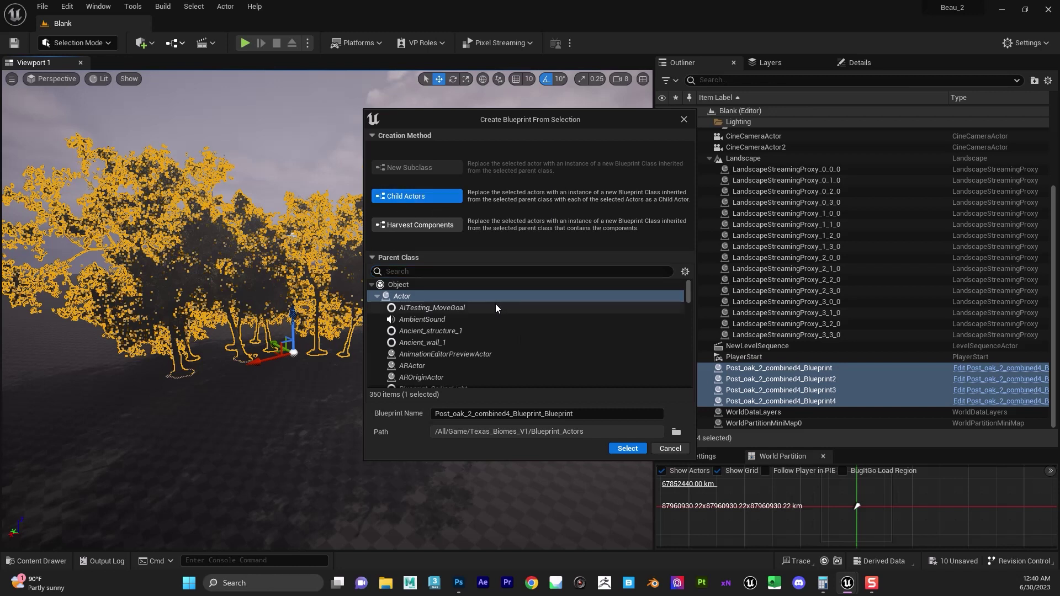
click(628, 449)
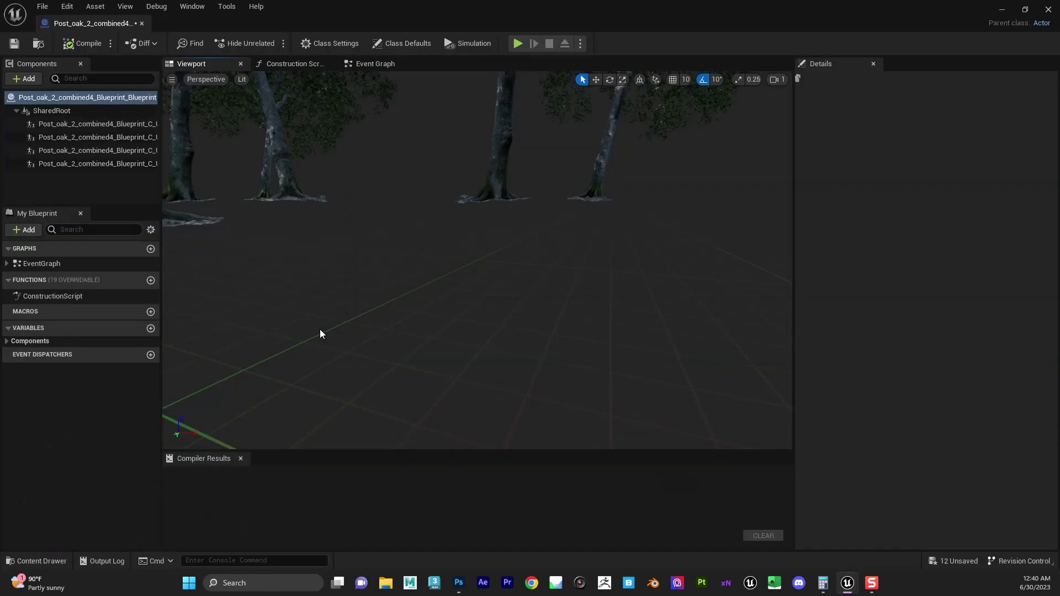
click(1048, 10)
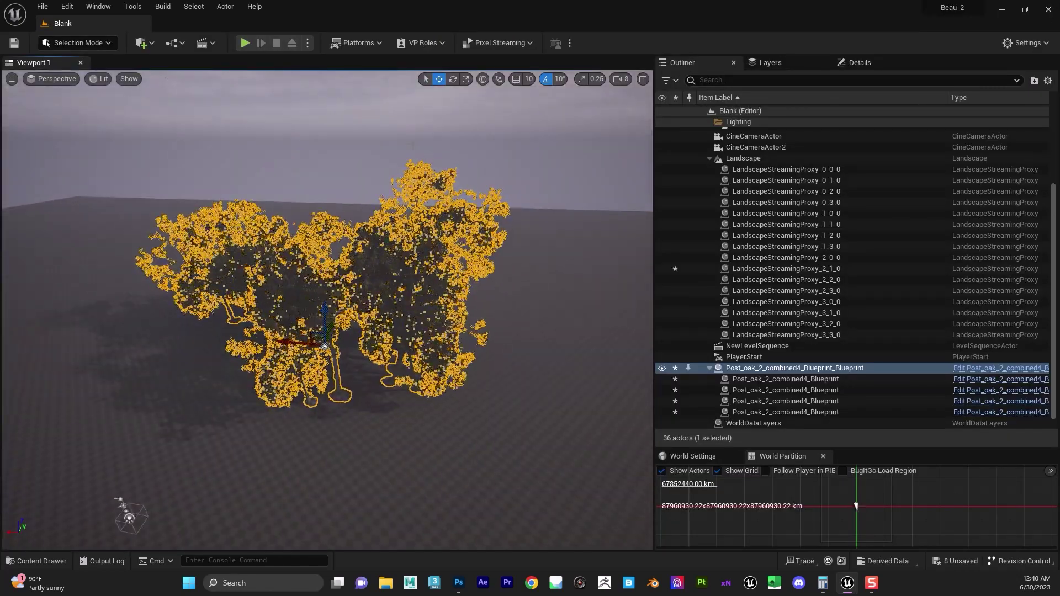
Duplicate the combined four-group oak blueprint and offset the copy from the original grove
click(428, 173)
alt+drag(344, 242, 474, 253)
click(408, 258)
scroll(773, 359, down, 2)
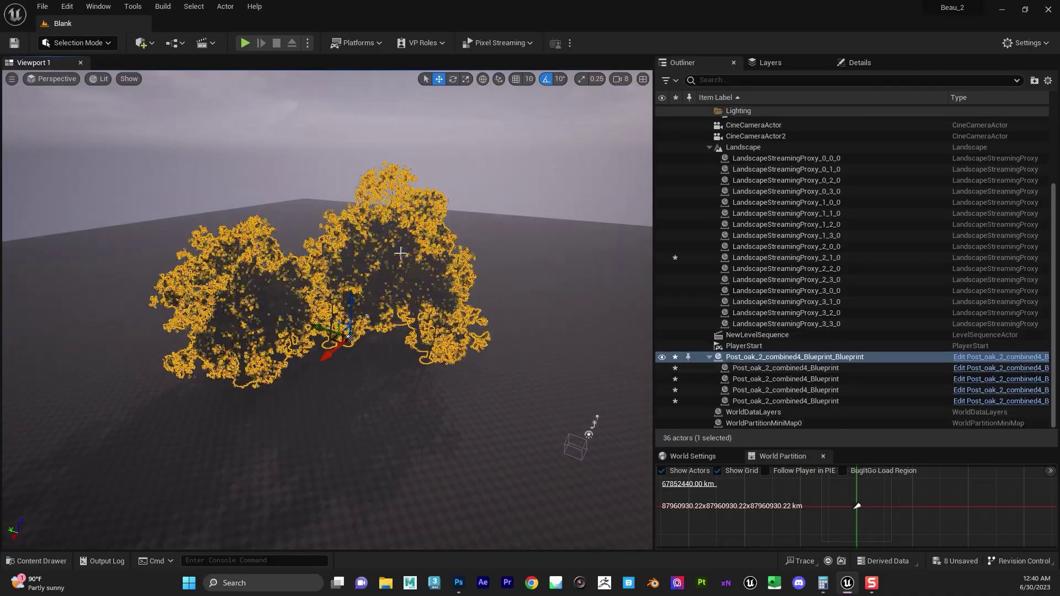
alt+drag(369, 326, 414, 348)
alt+drag(343, 360, 388, 294)
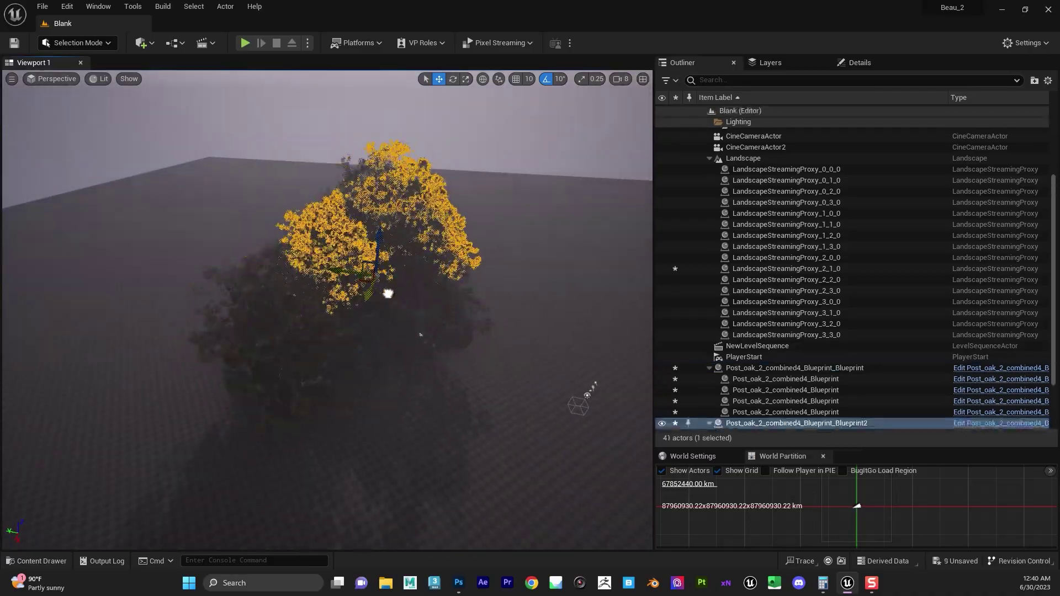
Shift the copied grove sideways and rotate it about the vertical axis so it differs from the original
drag(346, 262, 392, 248)
key(e)
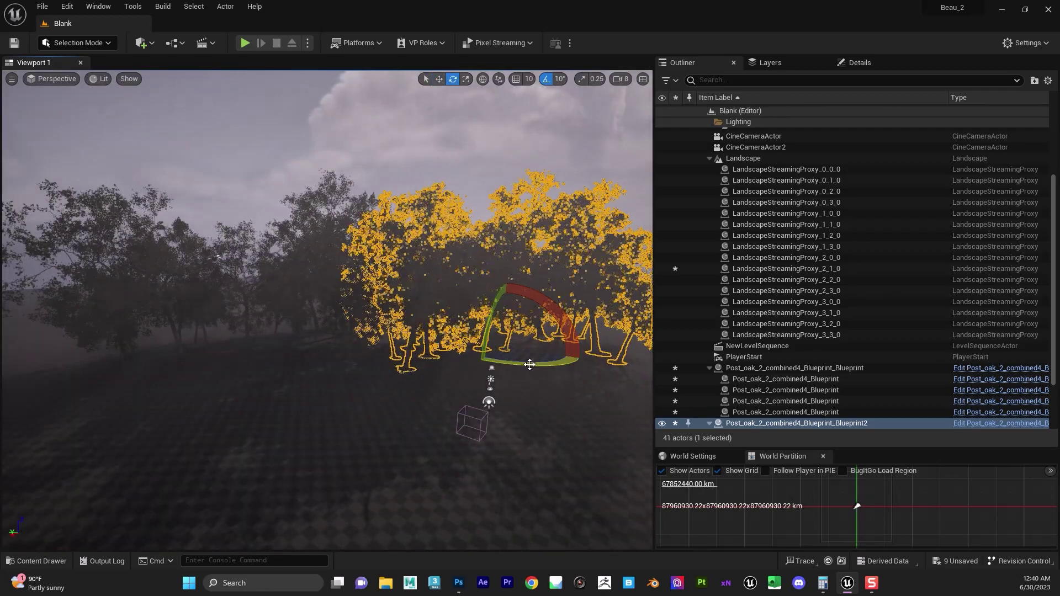
drag(537, 364, 588, 359)
Examine the enlarged oak grove from ground level and several angles, checking its variation and density
click(561, 165)
click(535, 199)
alt+drag(447, 173, 615, 314)
click(598, 236)
key(w)
key(d)
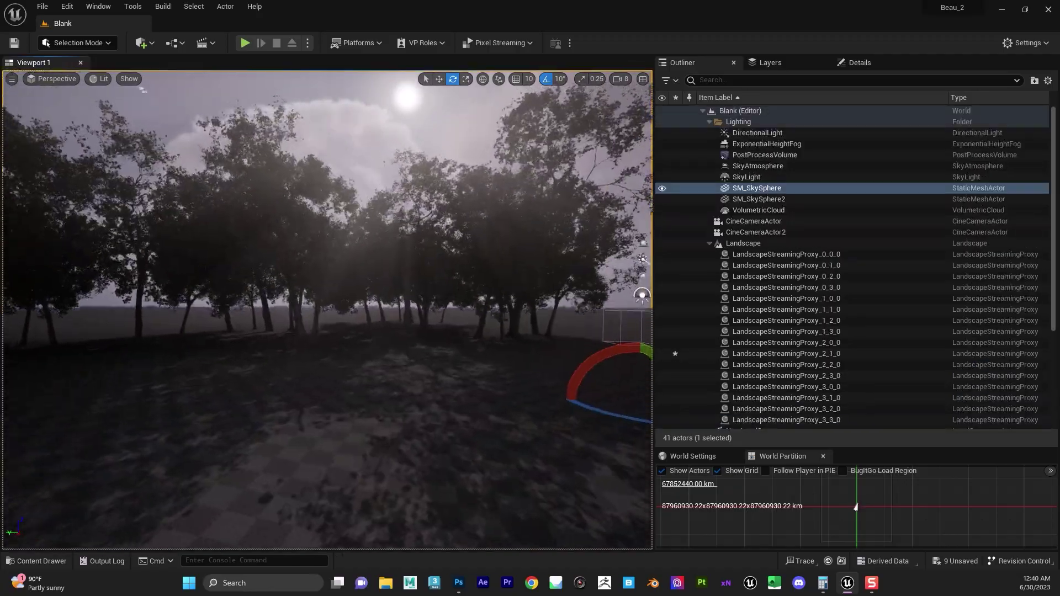
right_drag(598, 237, 519, 236)
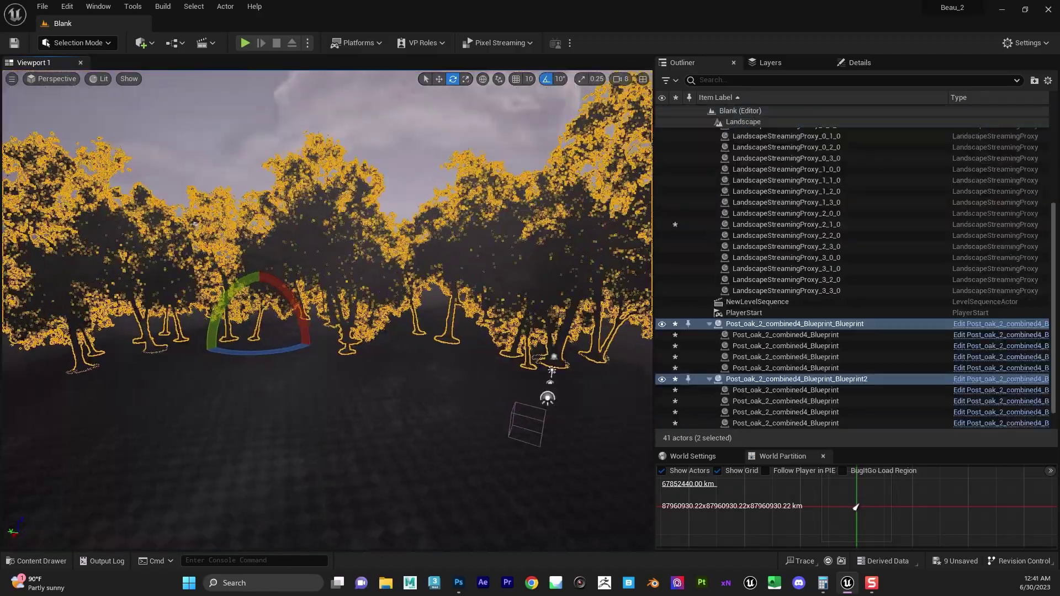
key(w)
right_drag(427, 151, 406, 132)
key(w)
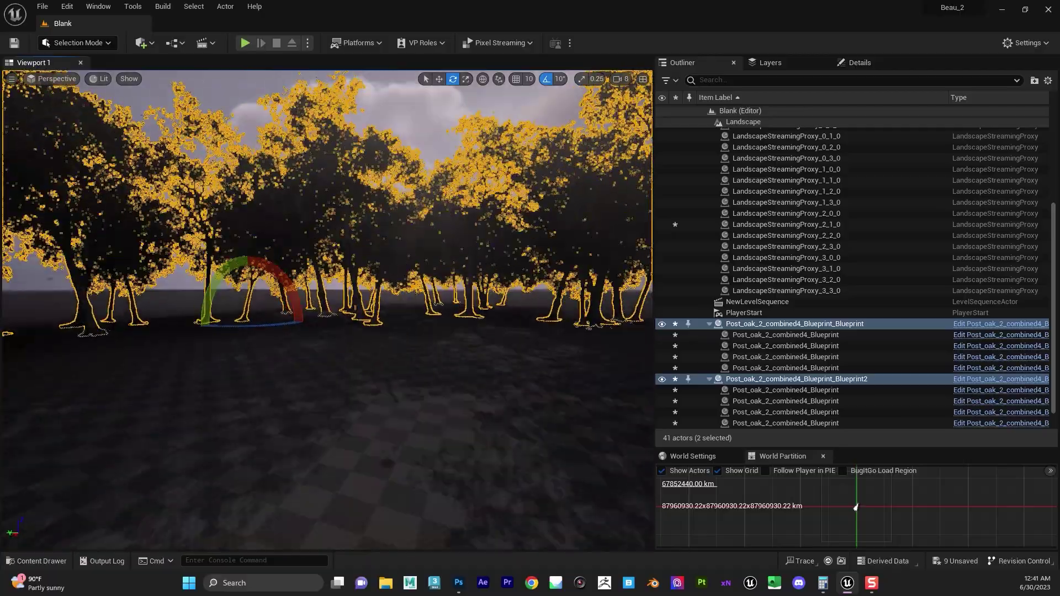
click(710, 323)
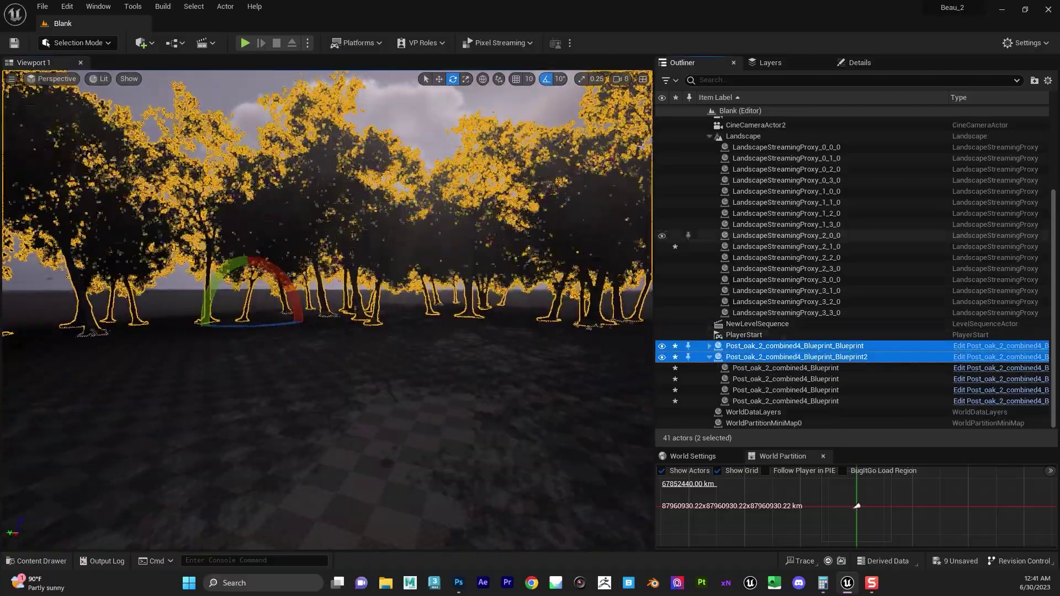
right_drag(475, 171, 463, 159)
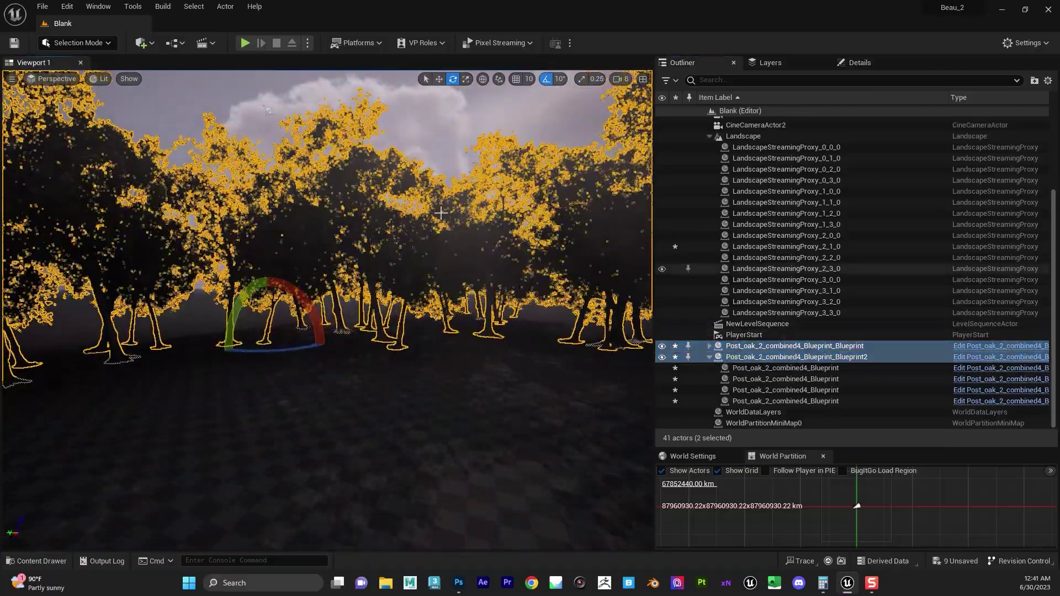
right_drag(424, 194, 480, 145)
key(w)
key(a)
click(454, 134)
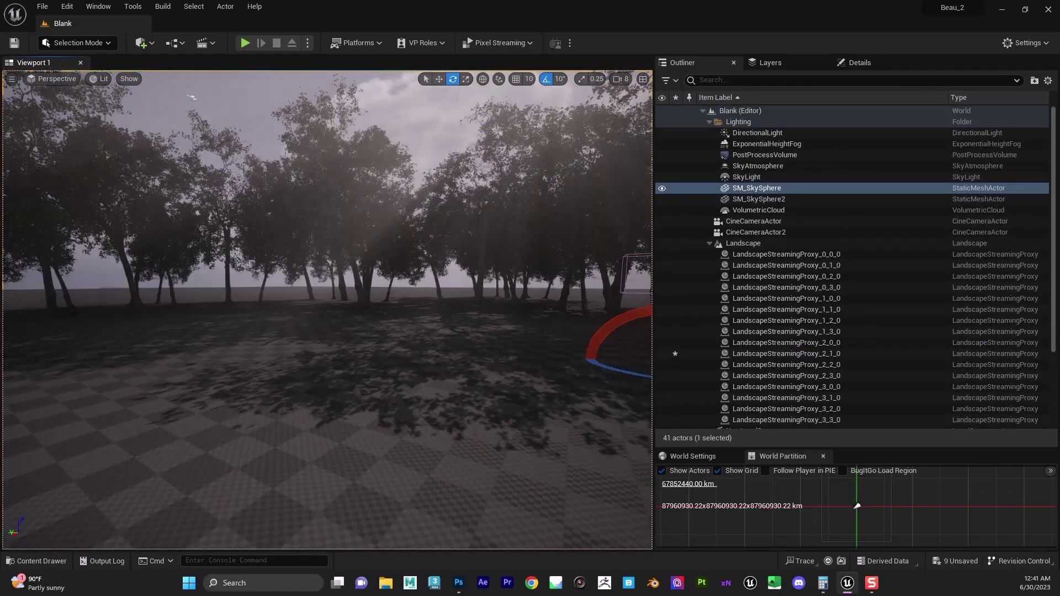